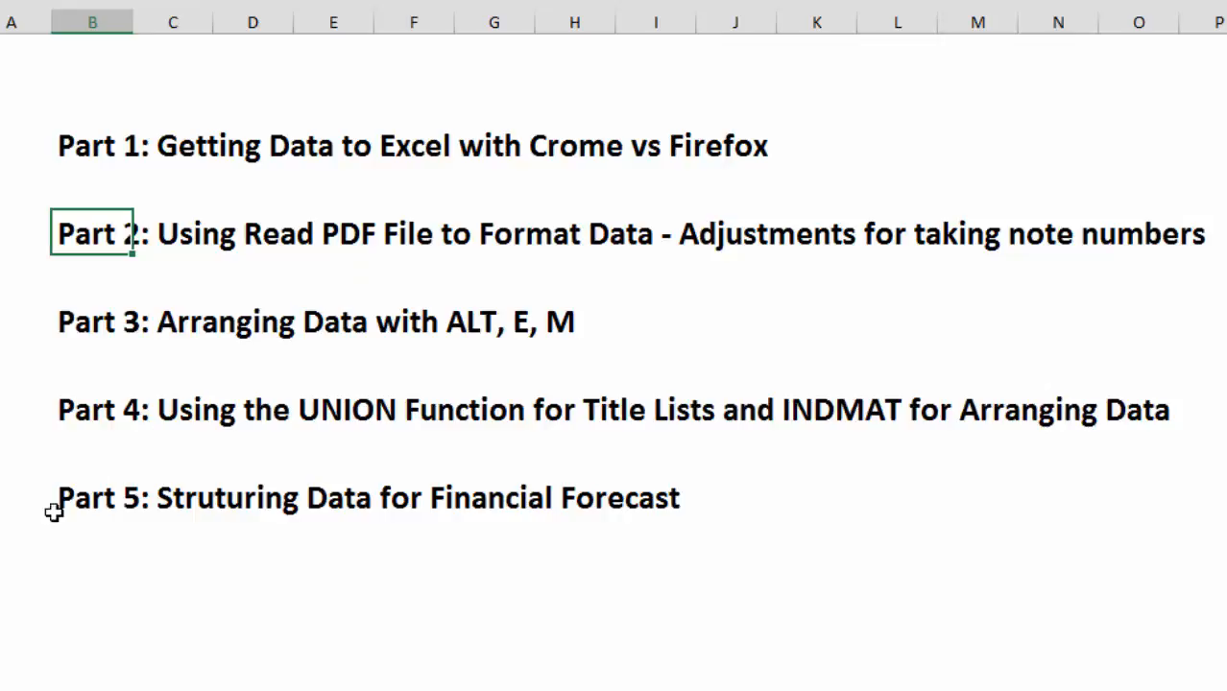
- Examine the single-column cash flow and balance sheet data copied from the PDF on the neighbouring worksheets
key("ctrl+Page_Down")
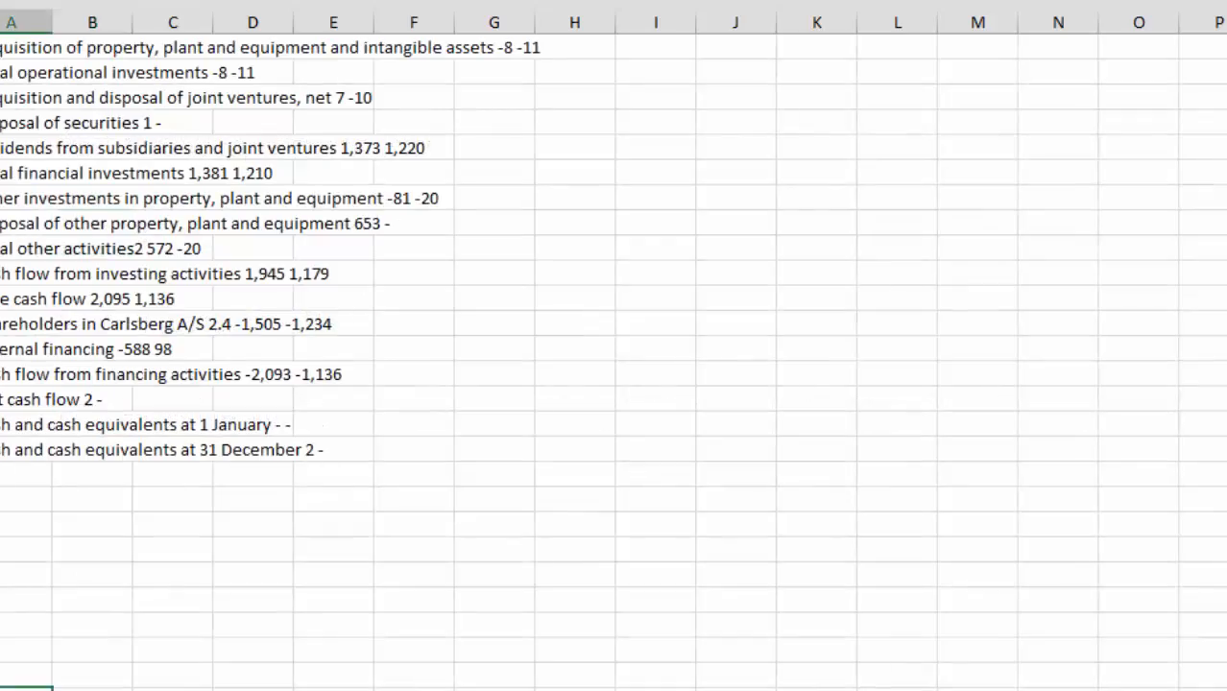
left_click(422, 401)
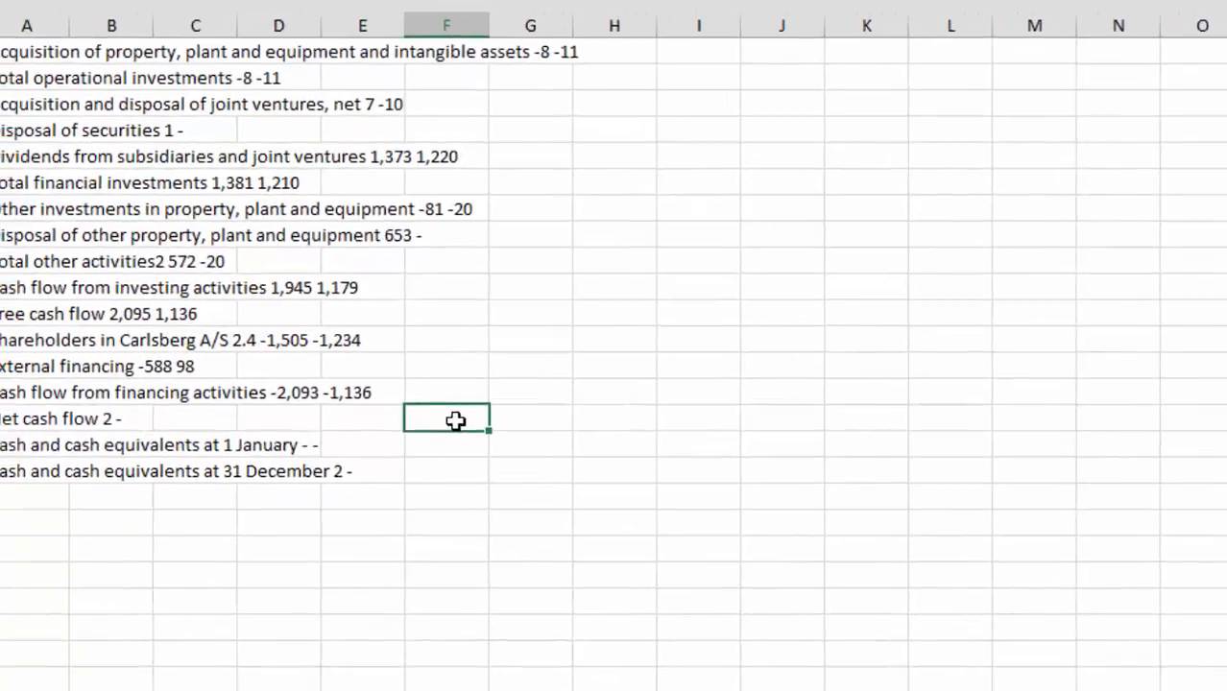
key("Left")
key("Left")
key("Left")
key("Left")
key("Left")
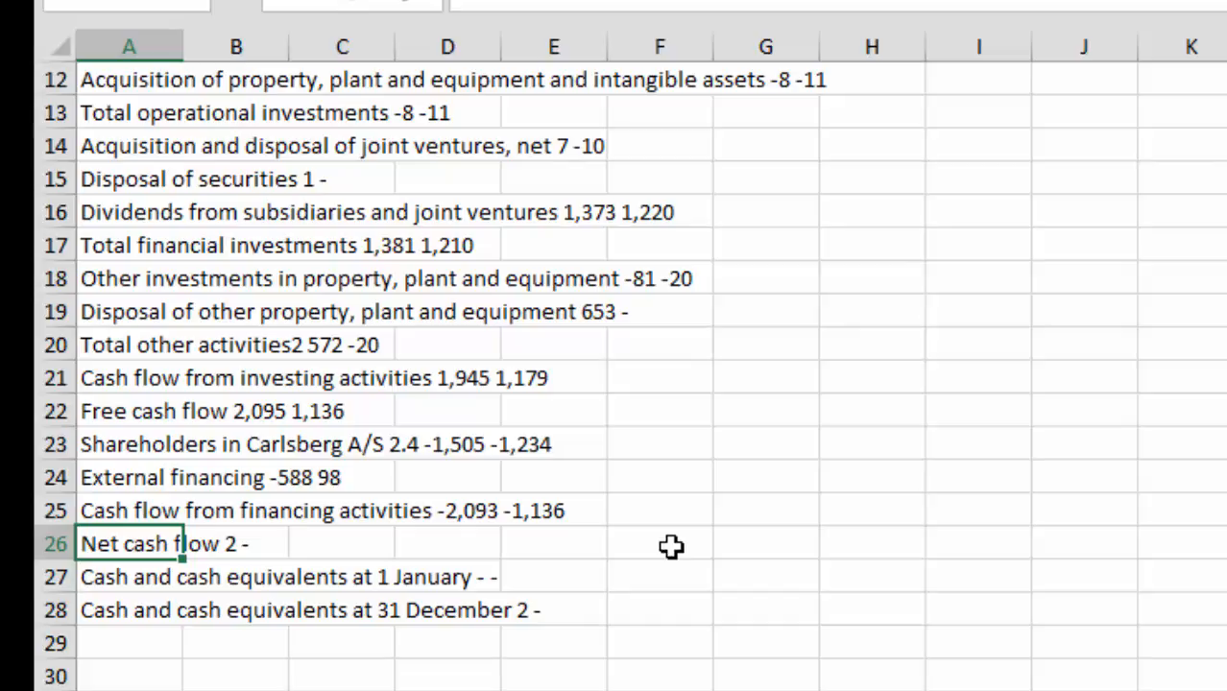
key("ctrl+Page_Down")
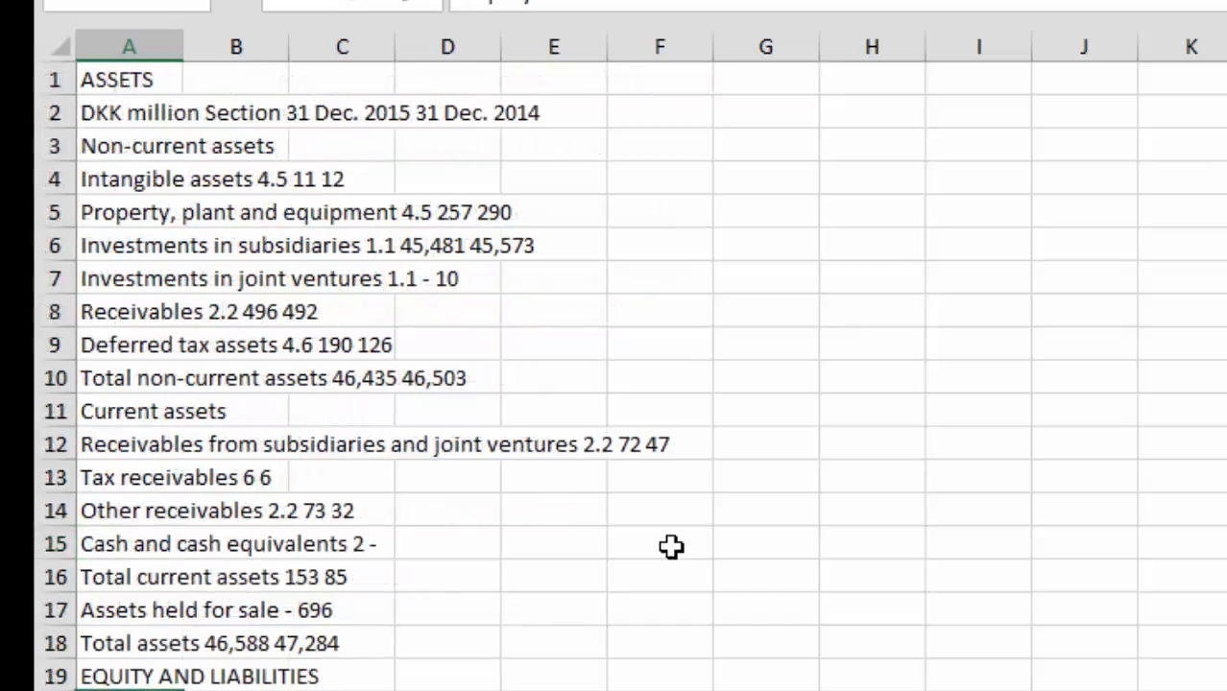
key("ctrl+Page_Up")
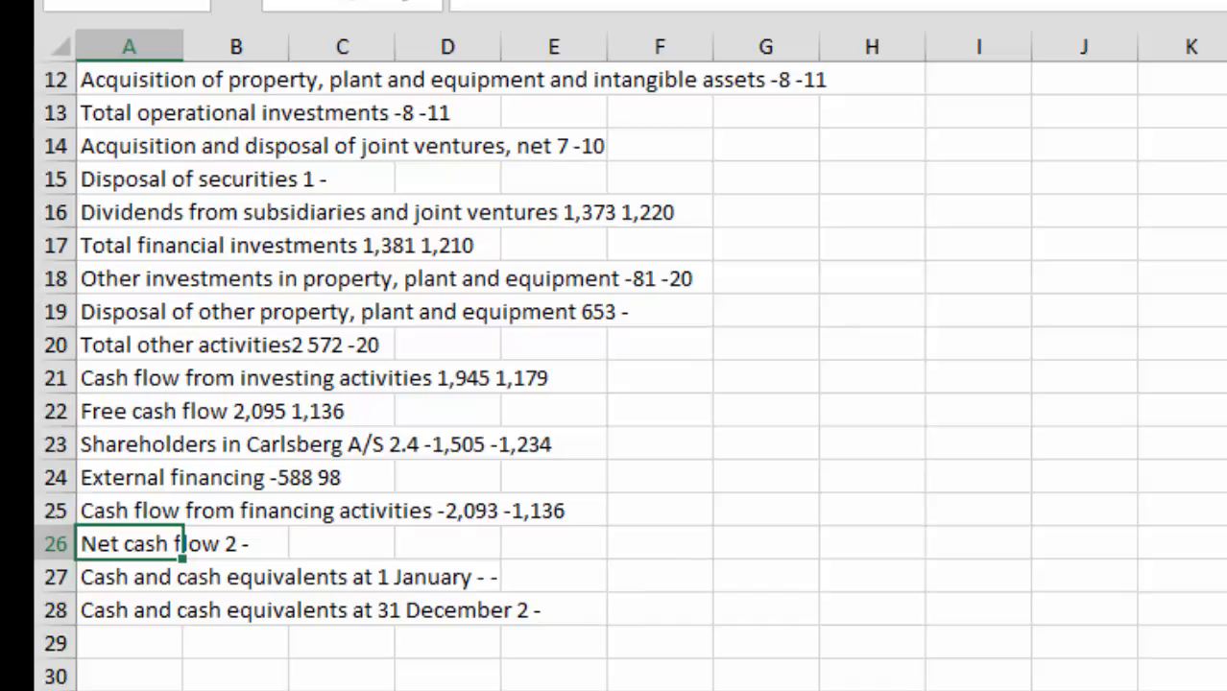
- Switch to Chrome and look through the financial modelling website's home page for the Read PDF to Excel file and the PDF to Excel page
key("alt+Tab")
key("alt+Tab")
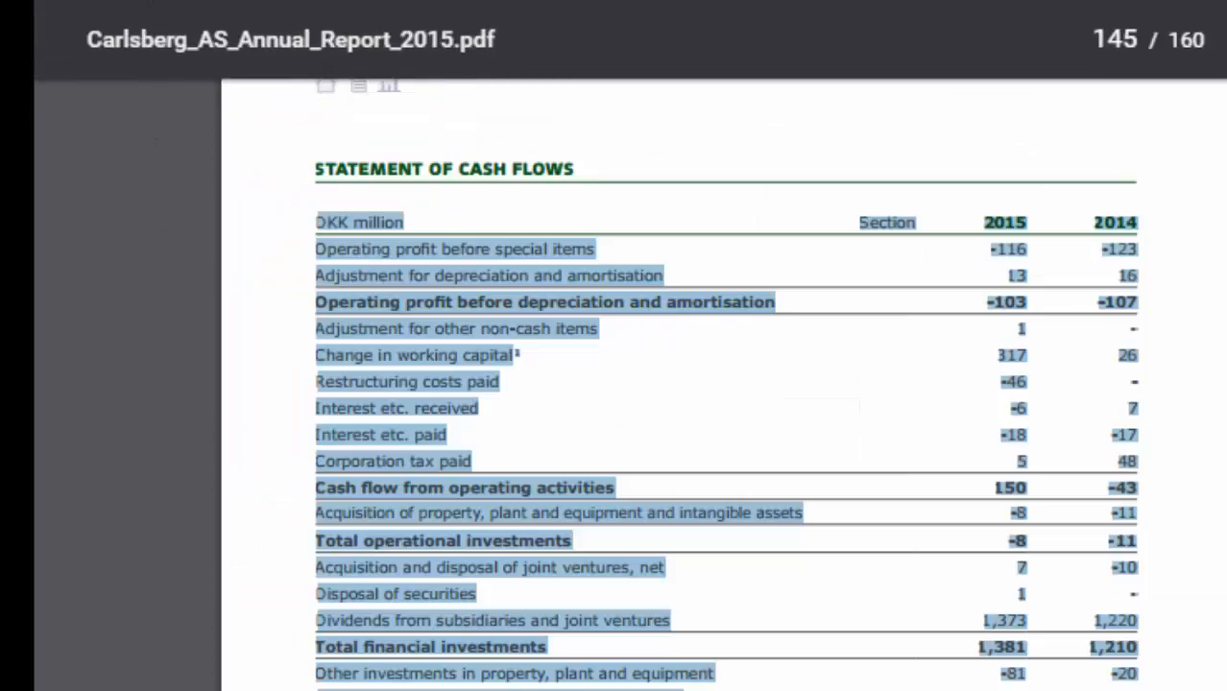
left_click(106, 13)
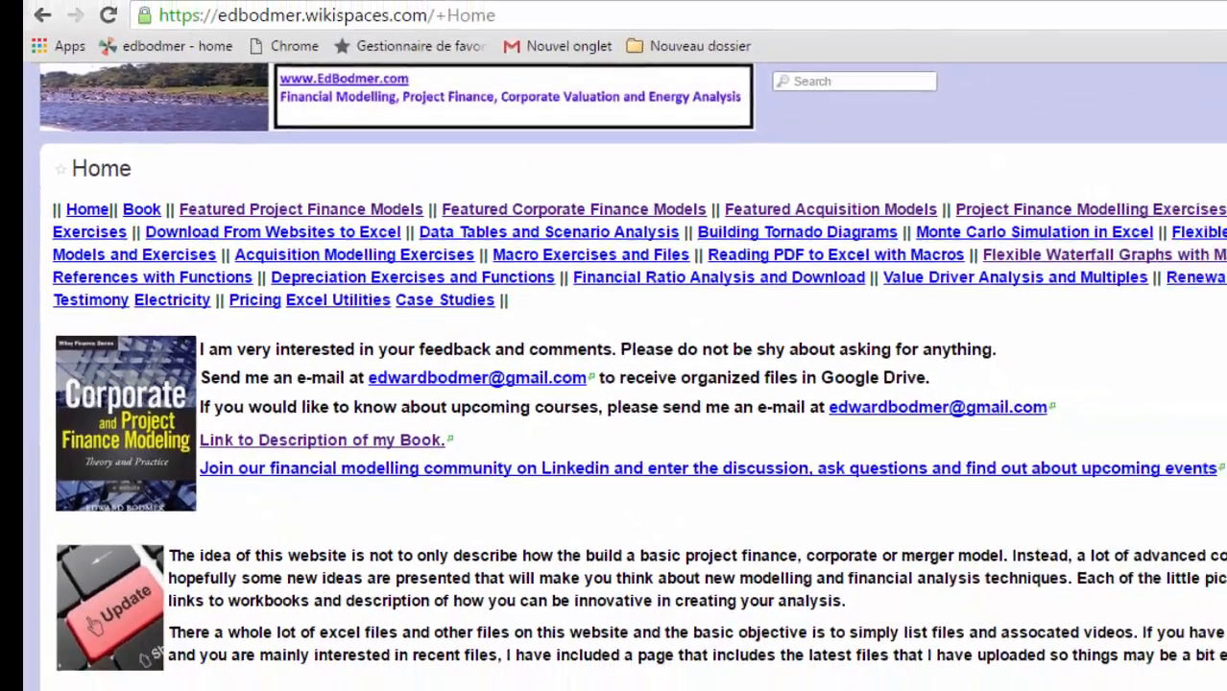
scroll(300, 84, "down", 10)
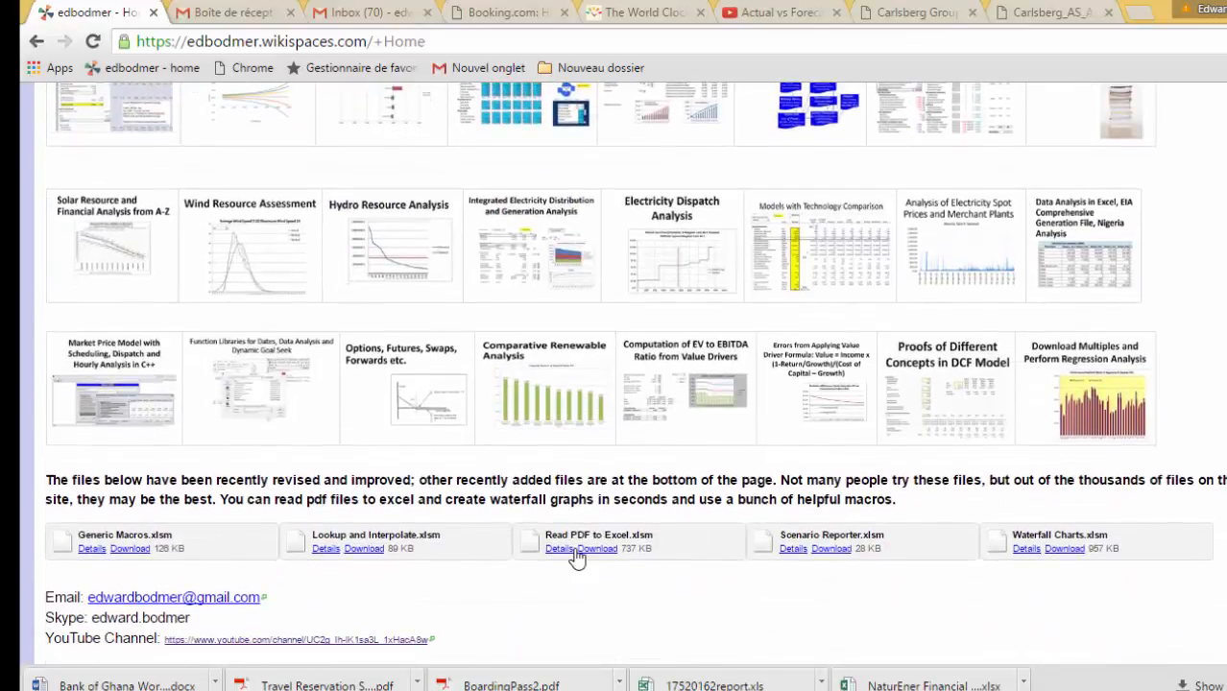
scroll(576, 557, "up", 10)
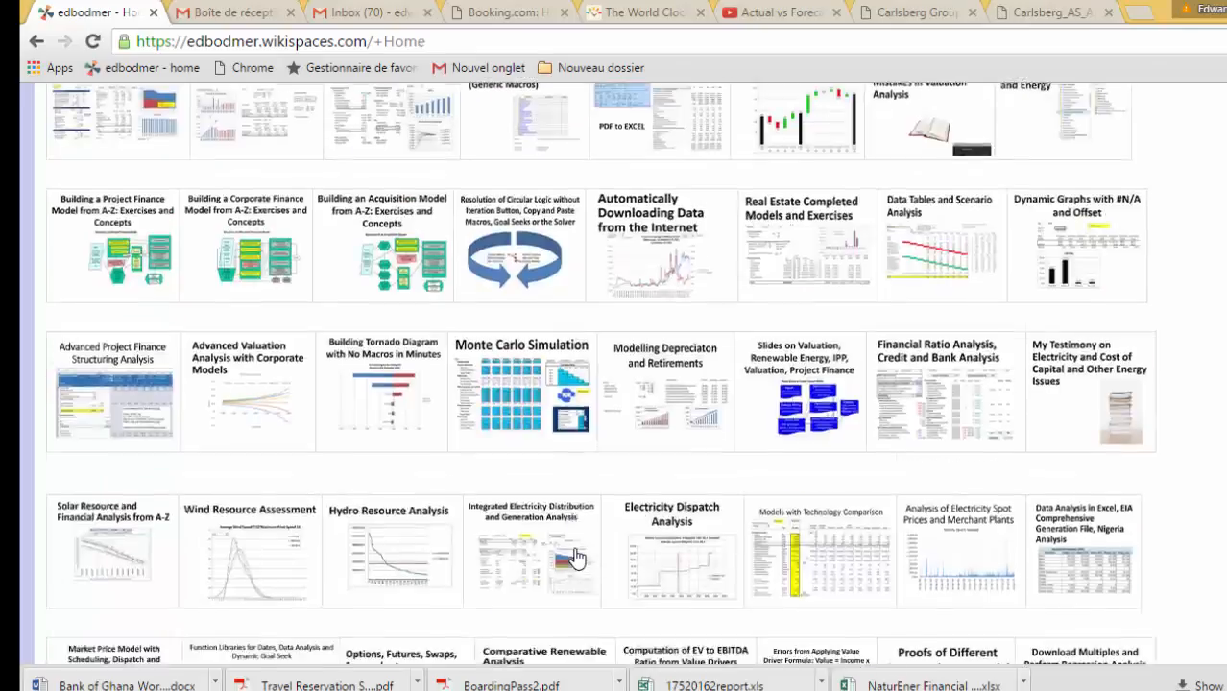
scroll(576, 556, "down", 5)
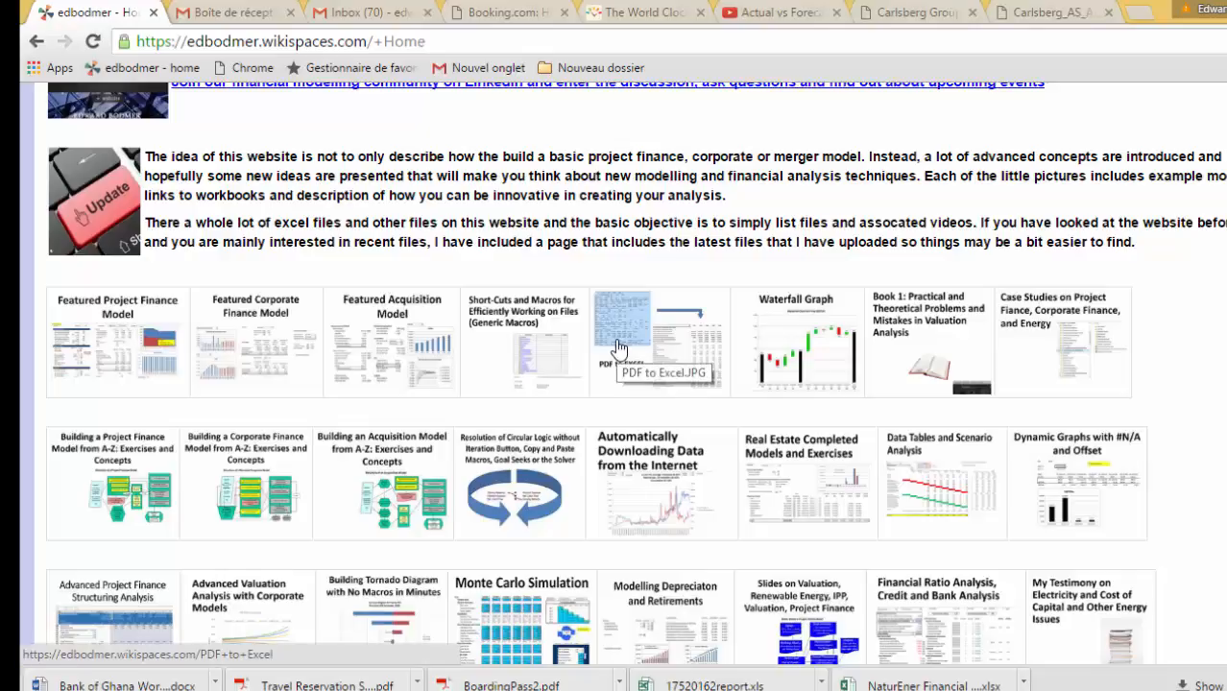
scroll(617, 348, "up", 4)
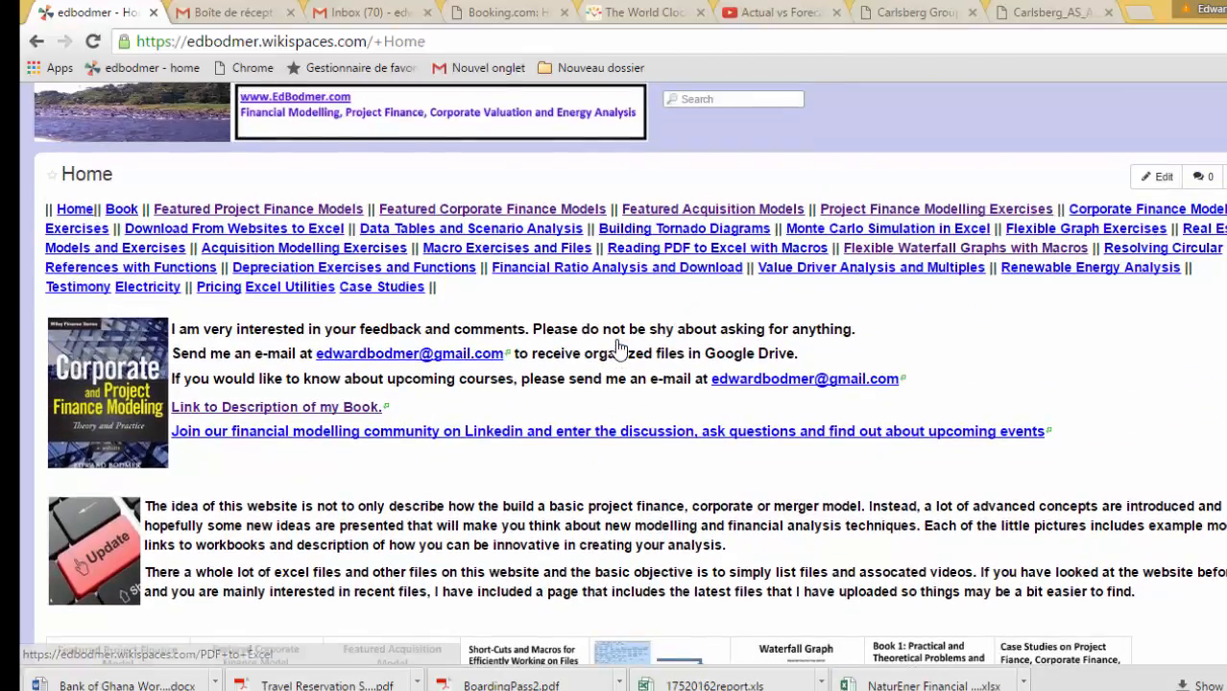
- In File Explorer, open the Read PDF to Excel workbook from Courses, Chapter 1. Models and Analysis, 12. Excel Utilities (fm)
left_click(168, 689)
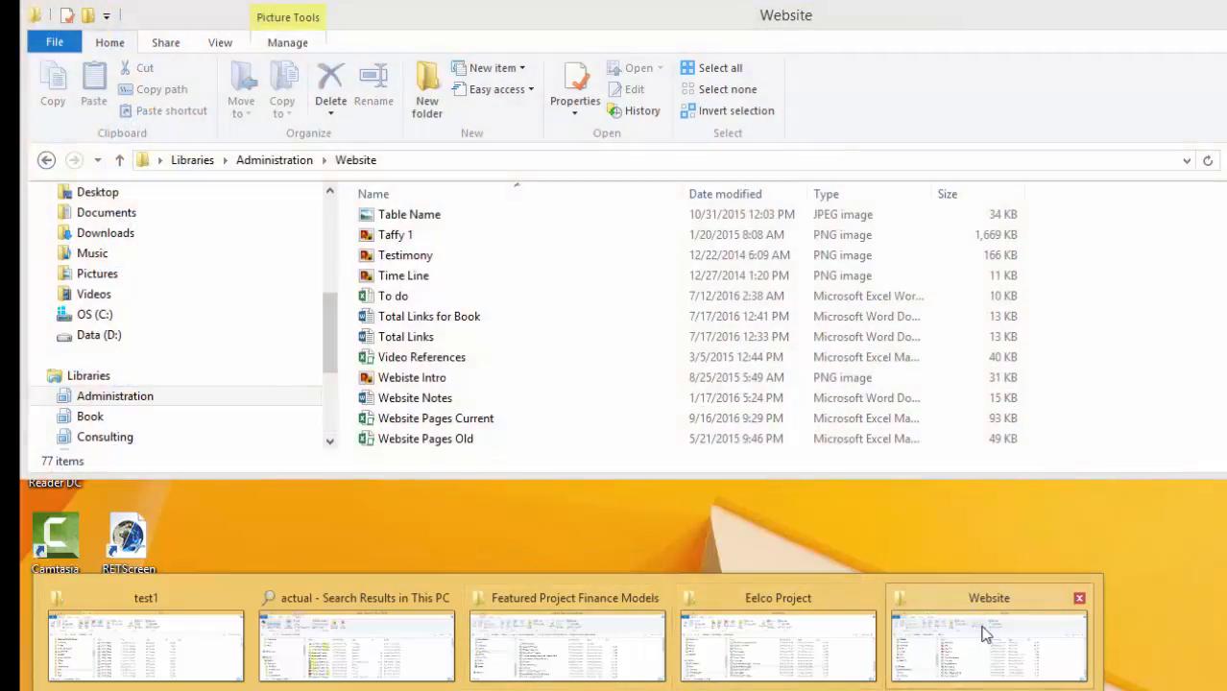
left_click(984, 632)
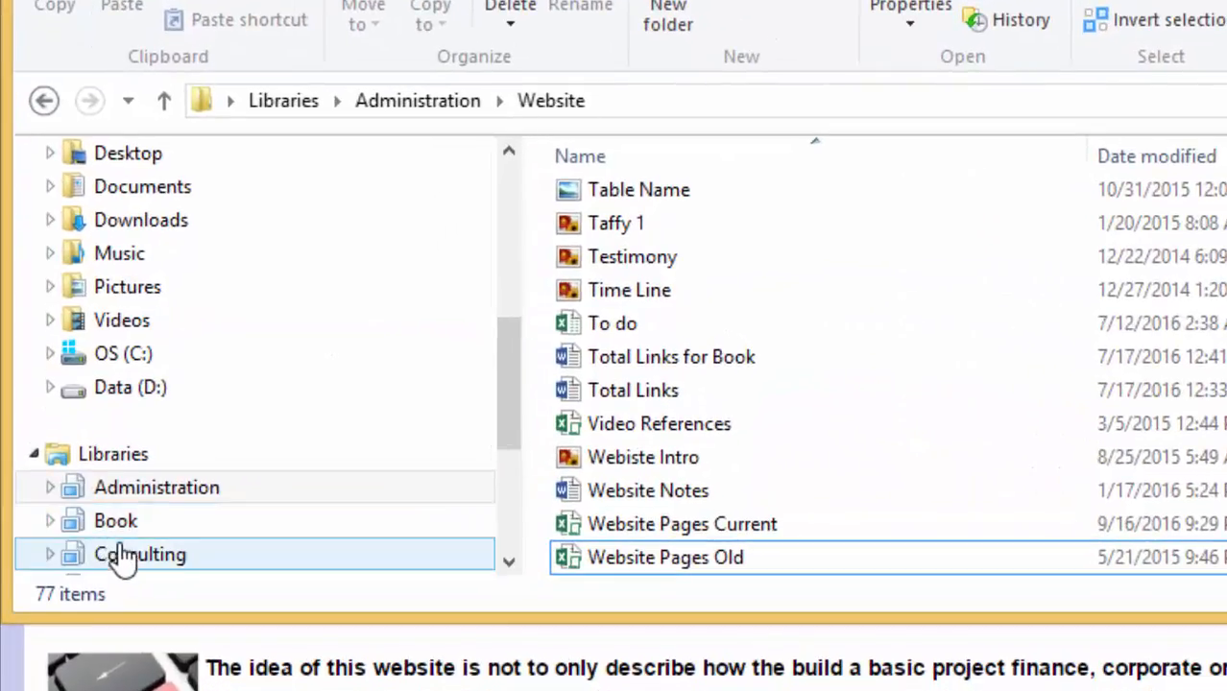
left_click(507, 566)
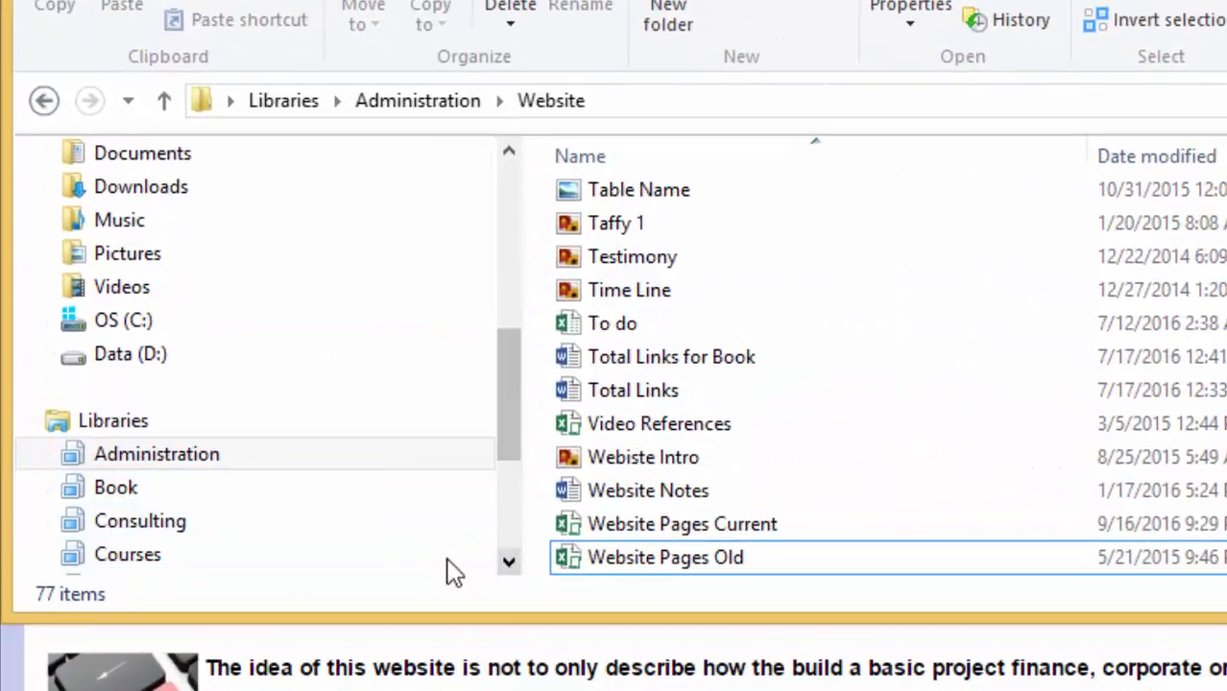
left_click(222, 560)
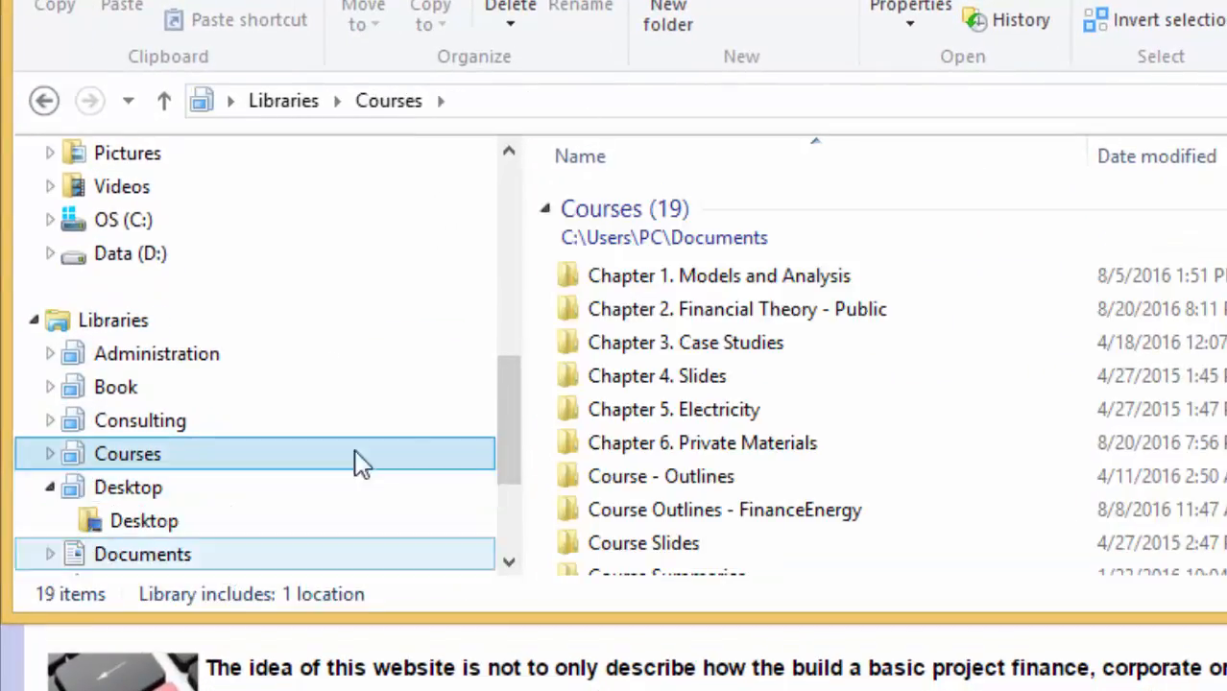
double_click(619, 285)
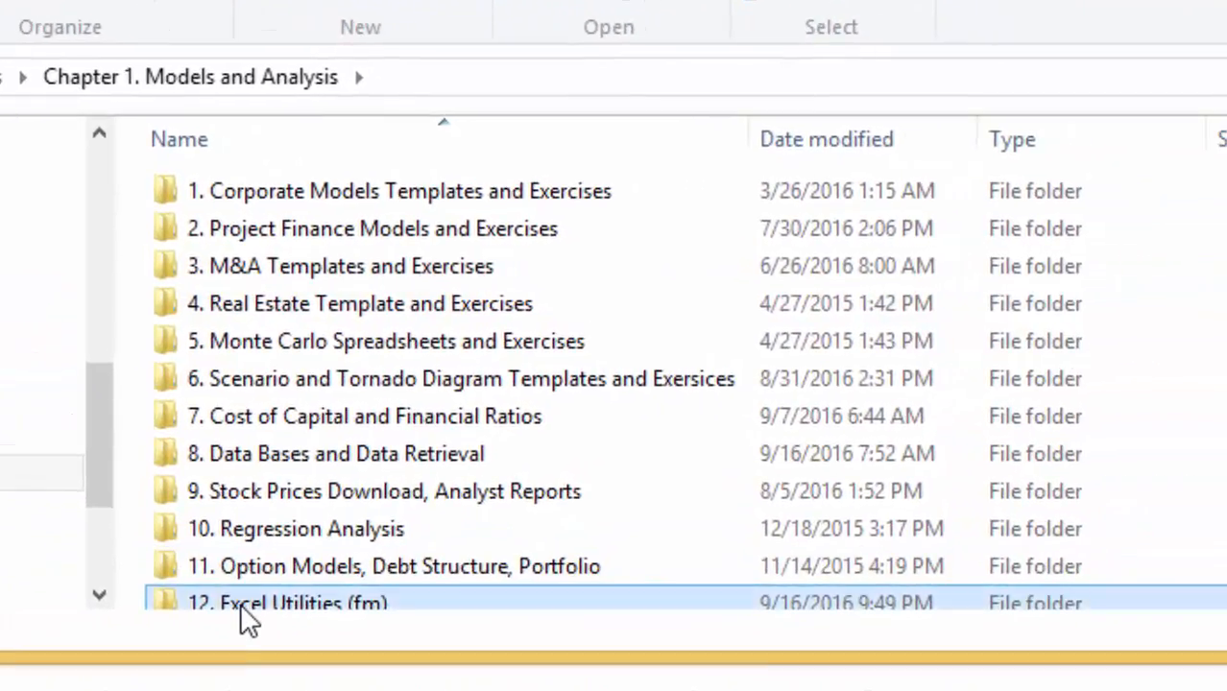
double_click(239, 603)
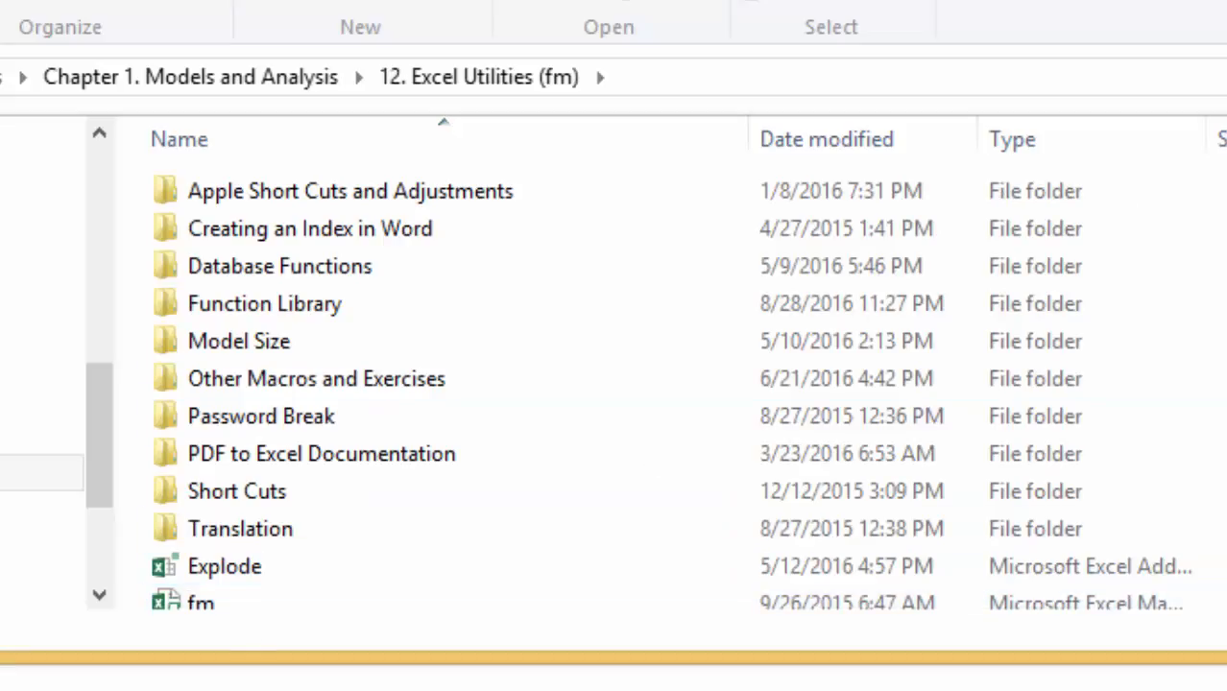
scroll(614, 384, "down", 2)
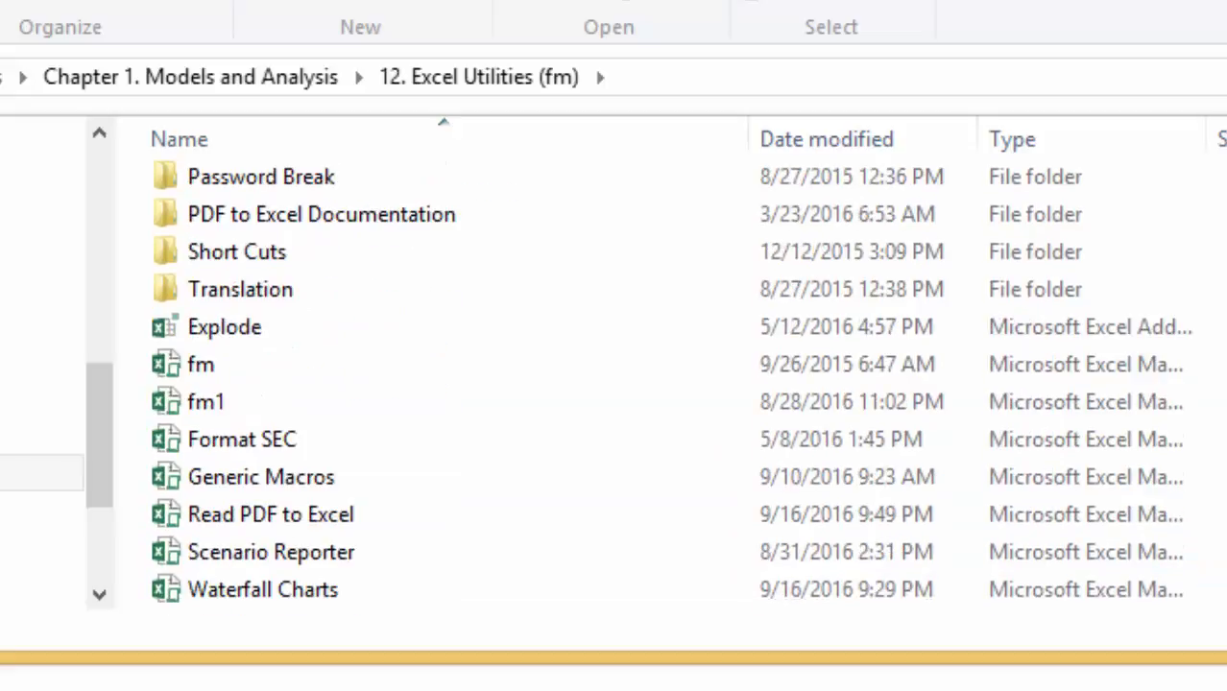
double_click(332, 518)
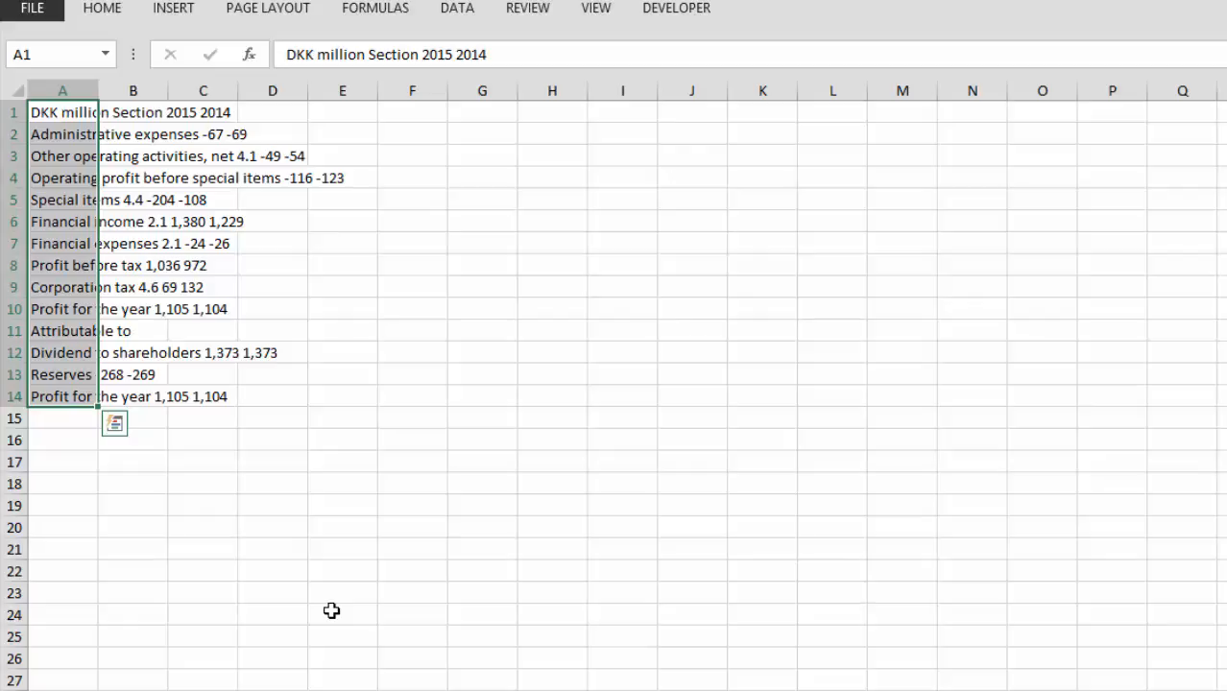
- Try re-formatting the Sheet132 income statement as rows not separated, with a maximum title size of 35 and 3 columns of data
key("ctrl+shift+a")
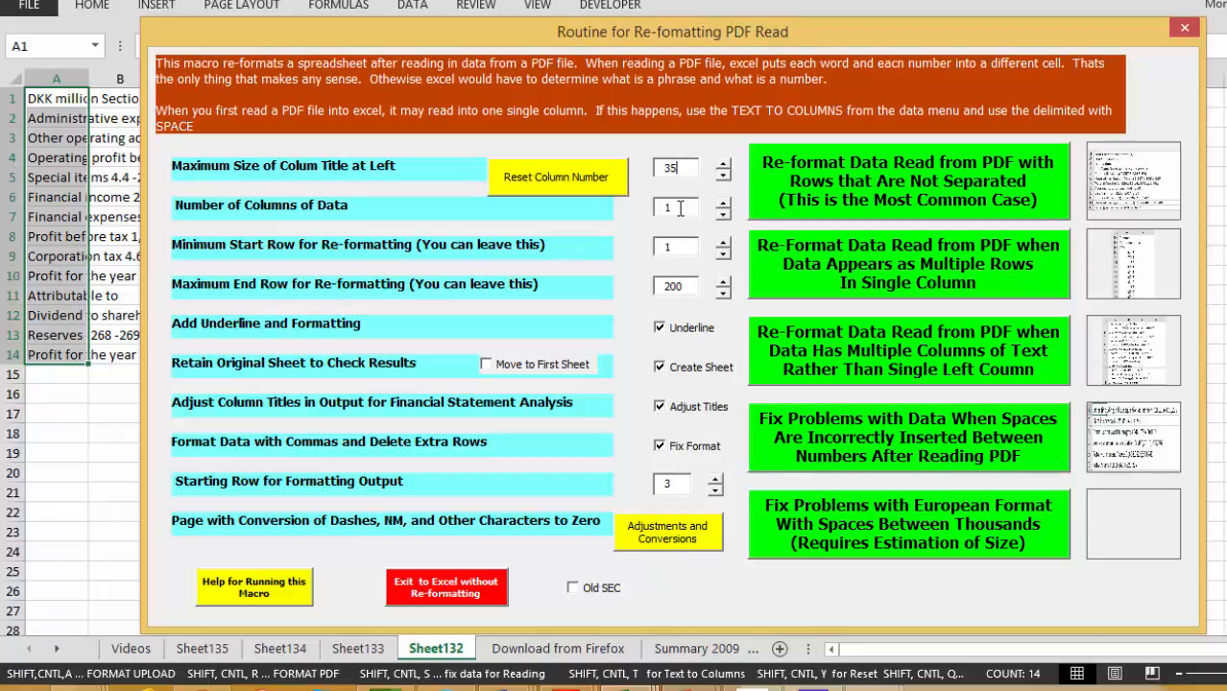
left_click(794, 184)
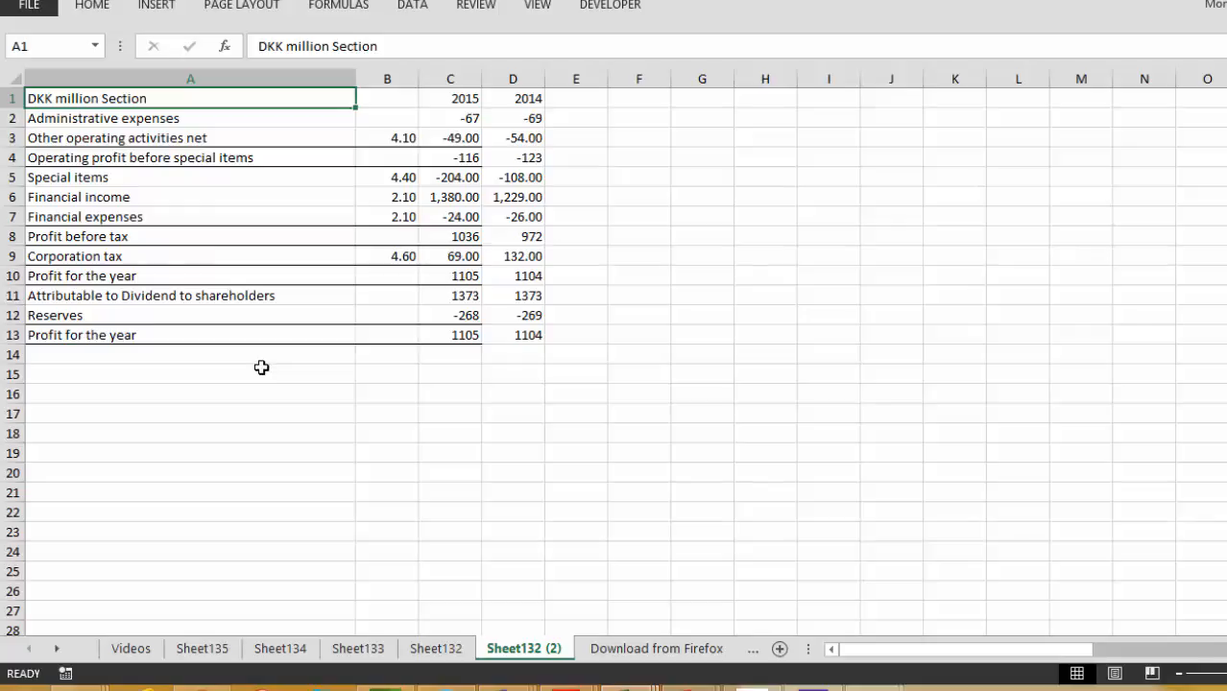
- Delete the re-formatted Sheet132 (2) worksheet
key("alt+h")
key("d")
key("s")
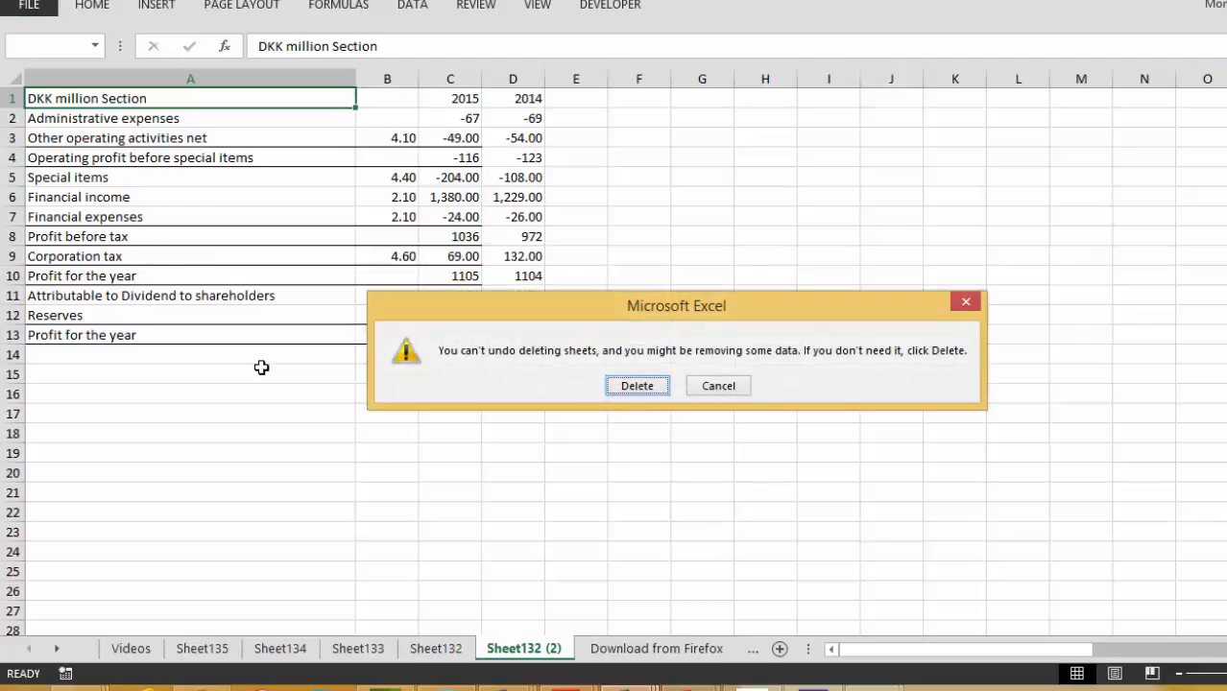
key("Return")
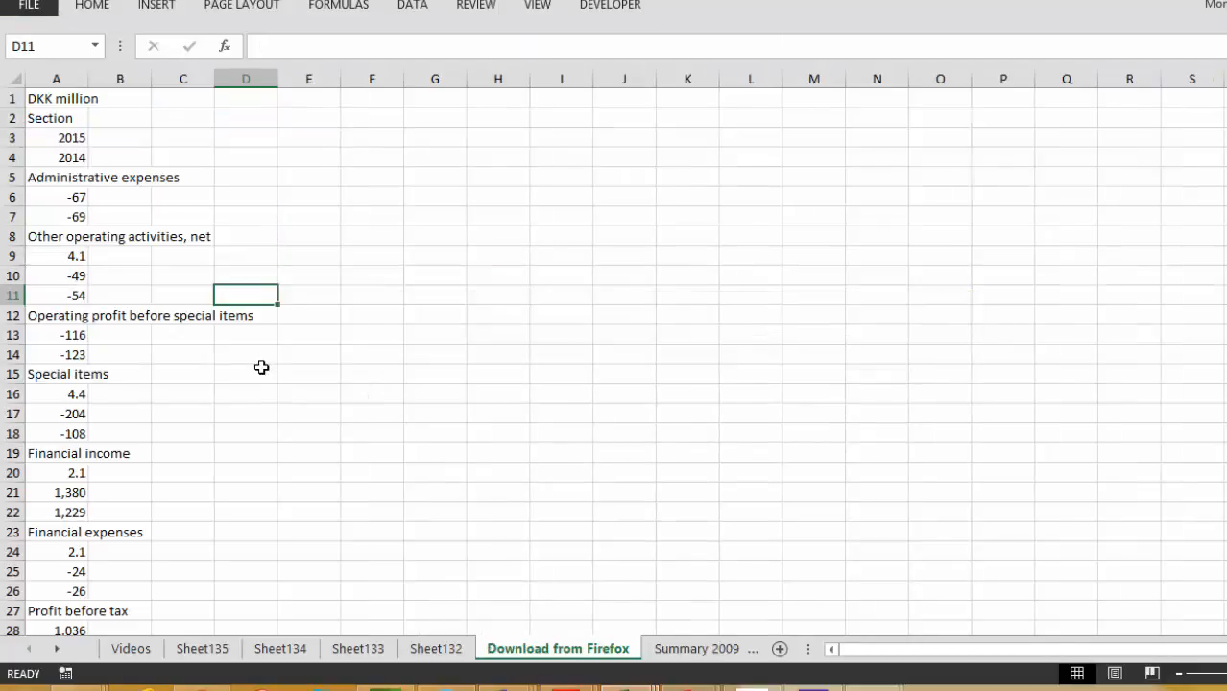
- Open the PDF re-formatting routine for Sheet132 and set the number of columns of data to 2
key("ctrl+Page_Up")
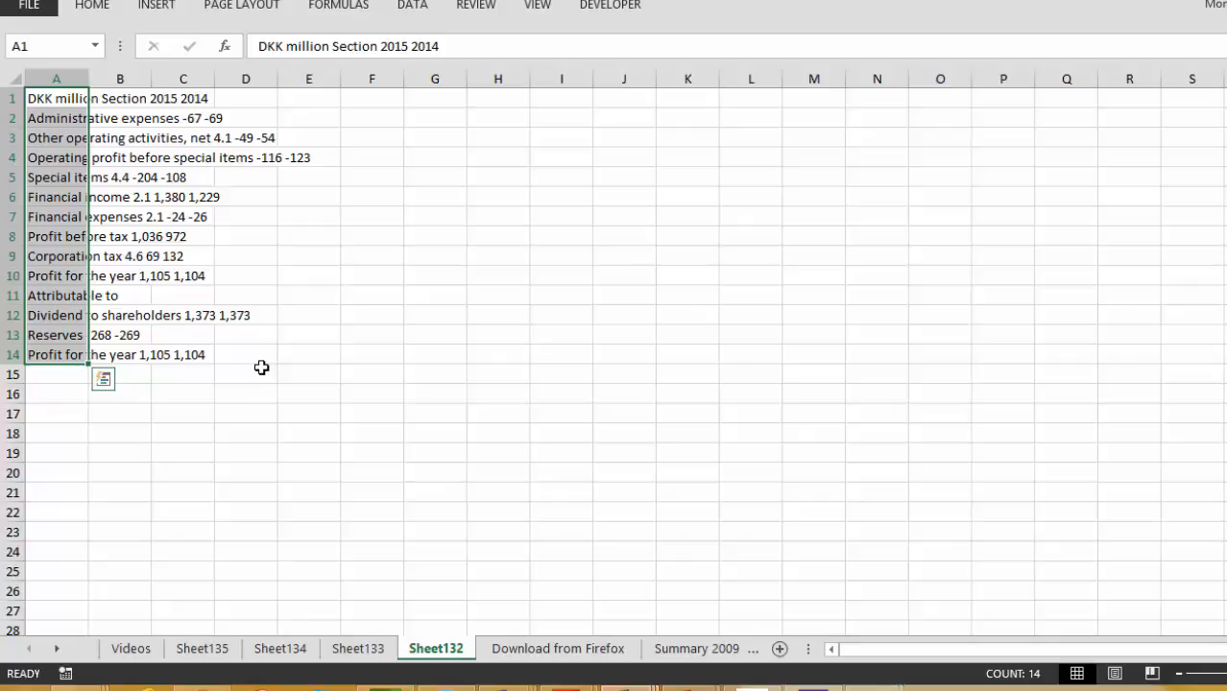
key("ctrl+shift+a")
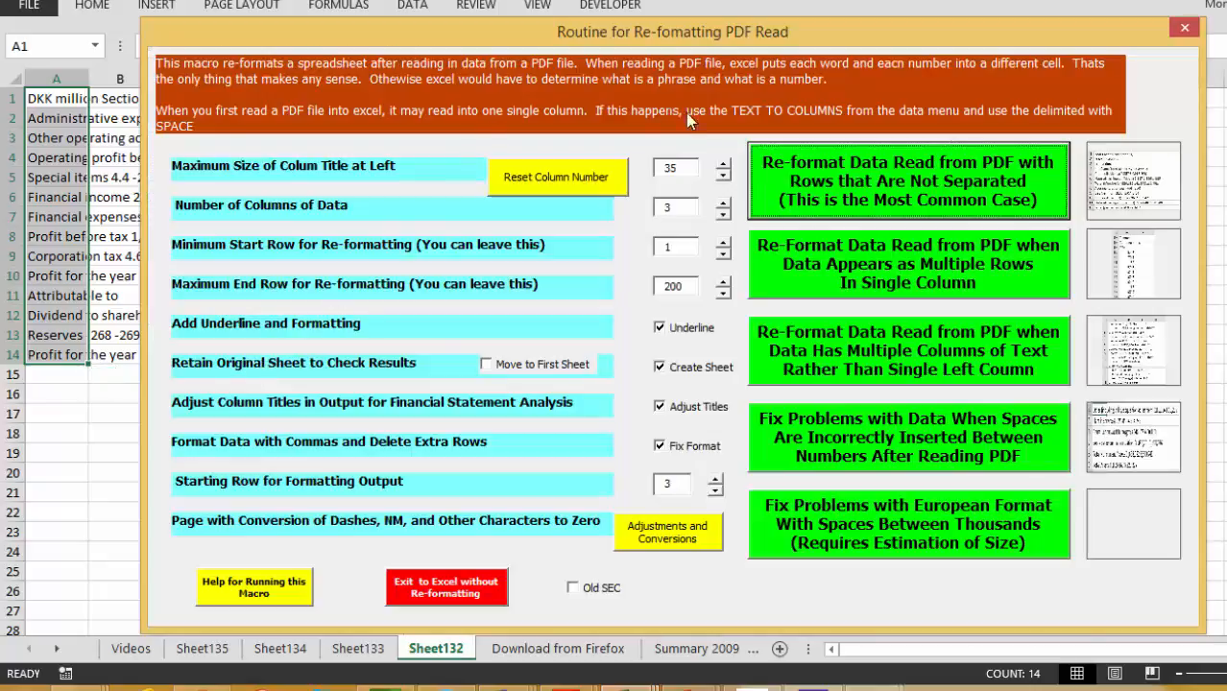
left_click(723, 216)
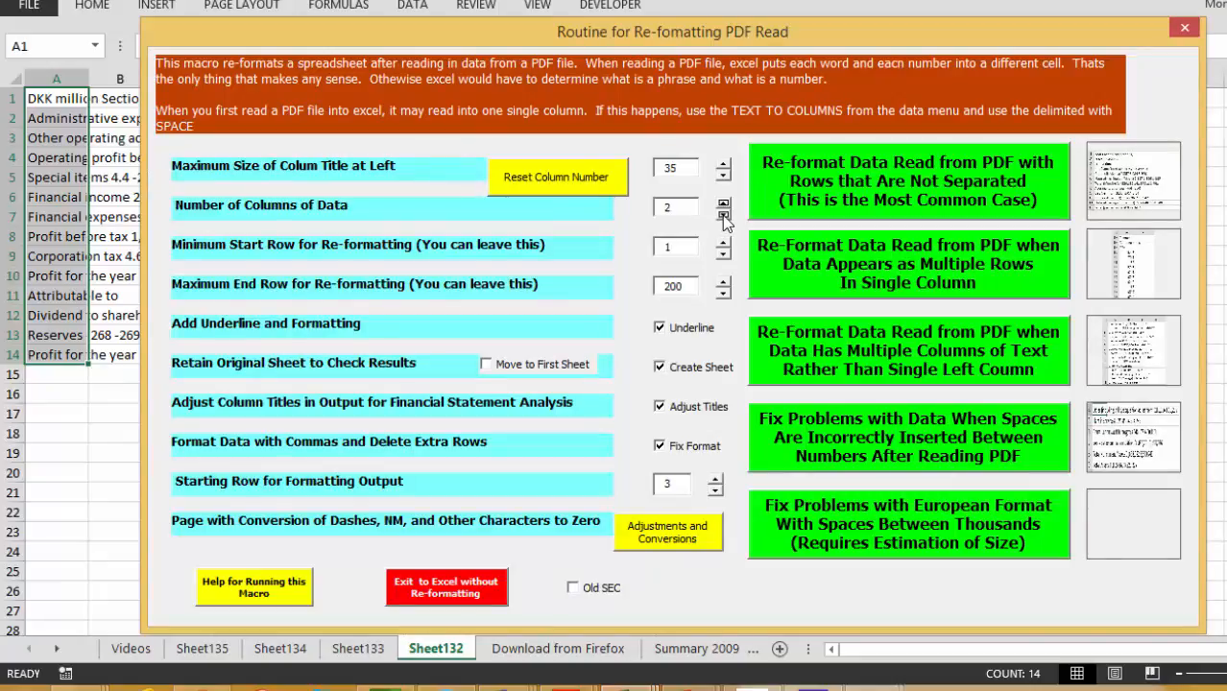
- Disable trimming, number and comma, dot and parenthesis removal, and row combining for titles, and re-format Sheet132 as rows not separated
left_click(656, 538)
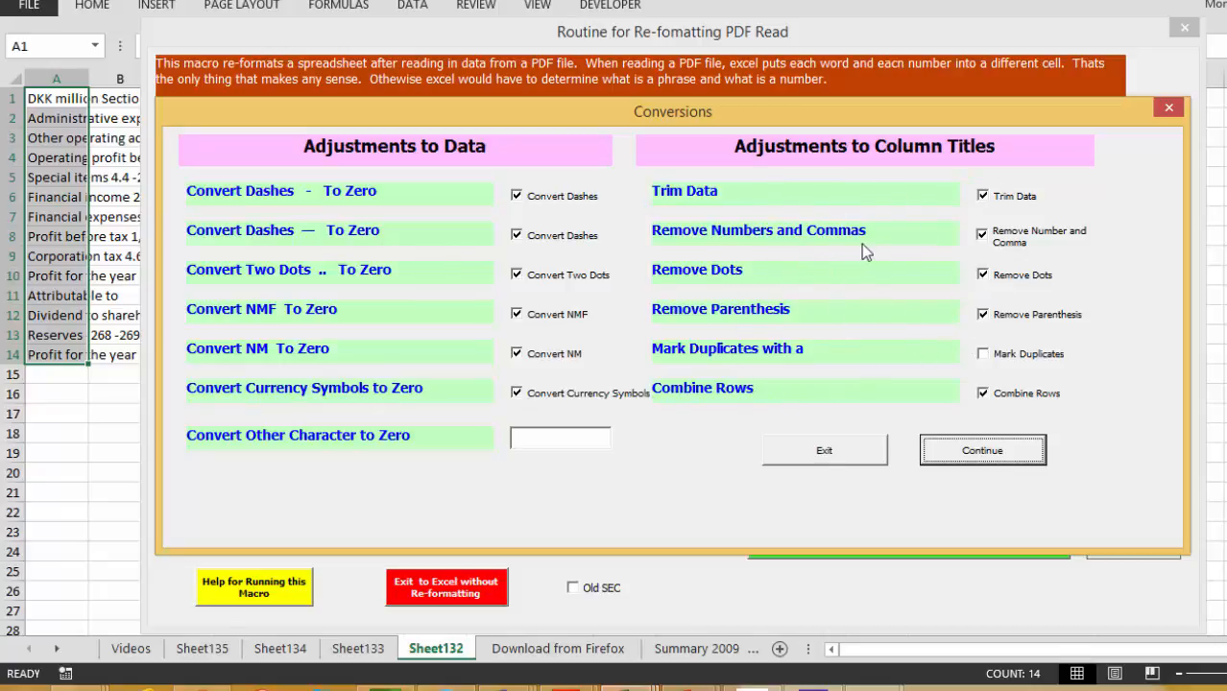
left_click(988, 247)
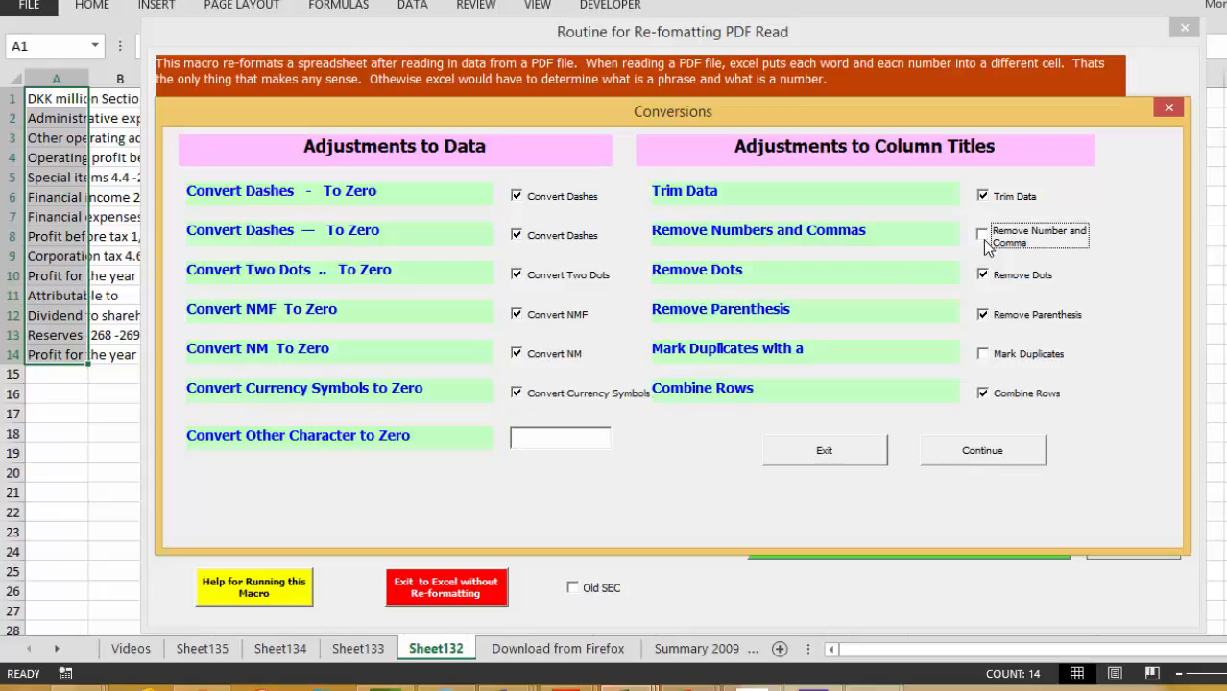
left_click(983, 317)
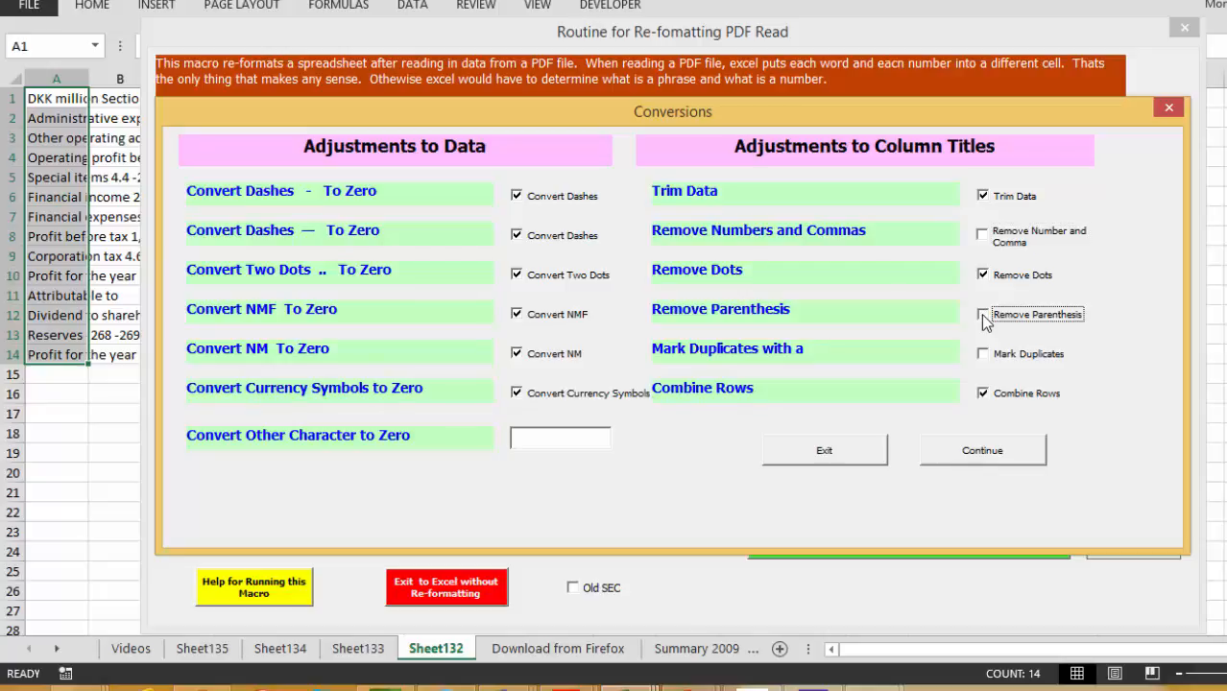
left_click(982, 394)
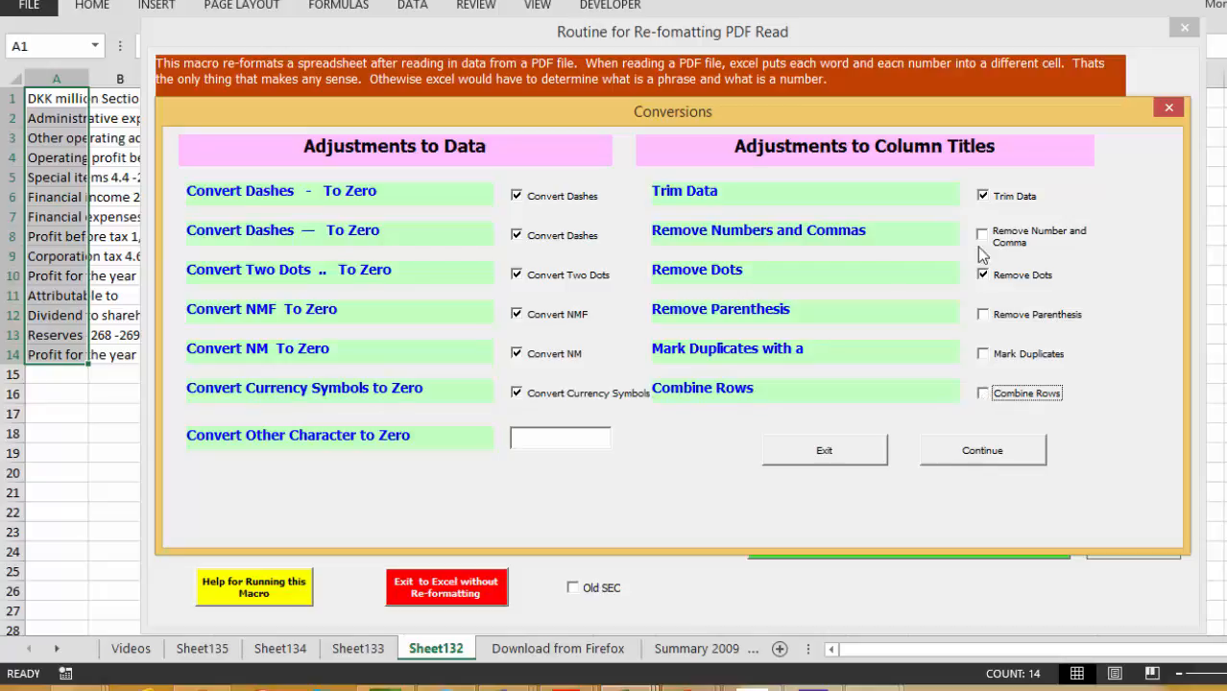
left_click(983, 196)
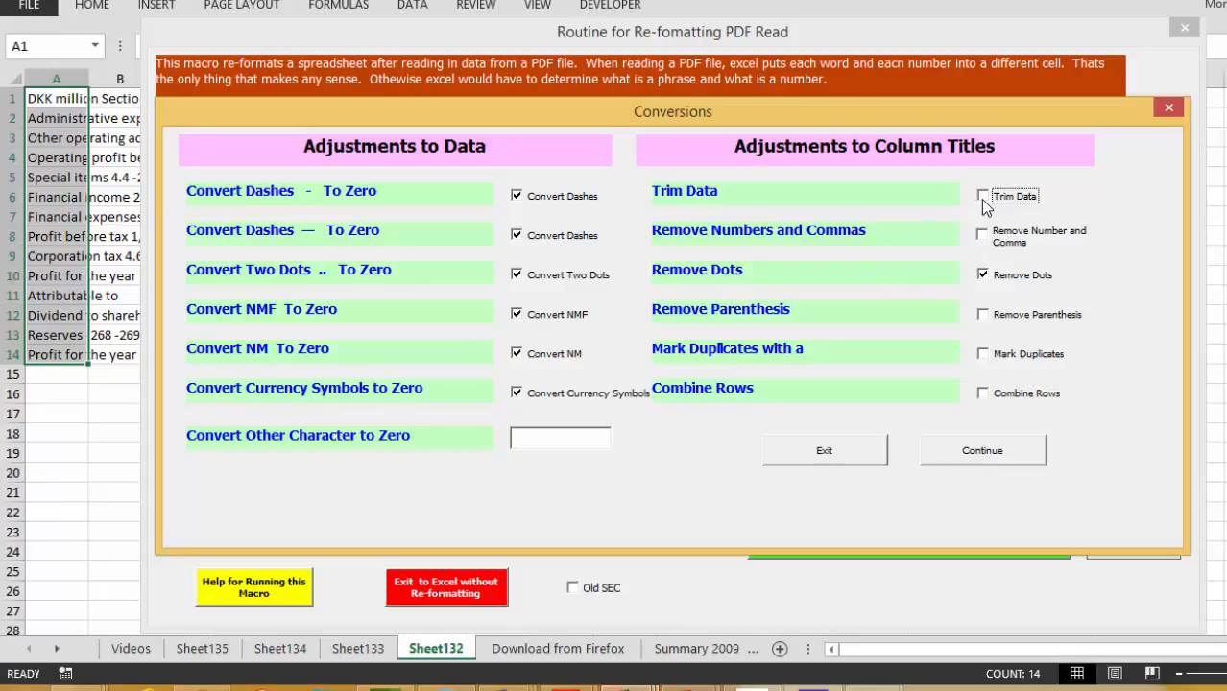
left_click(982, 276)
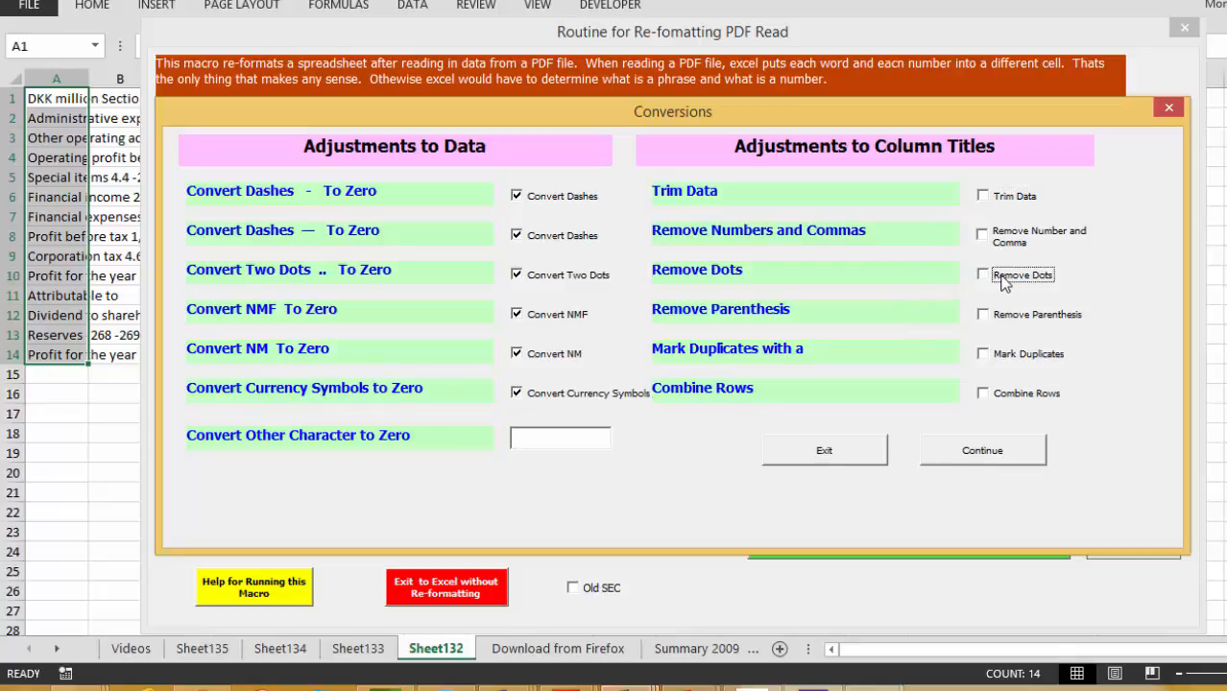
left_click(987, 280)
left_click(986, 279)
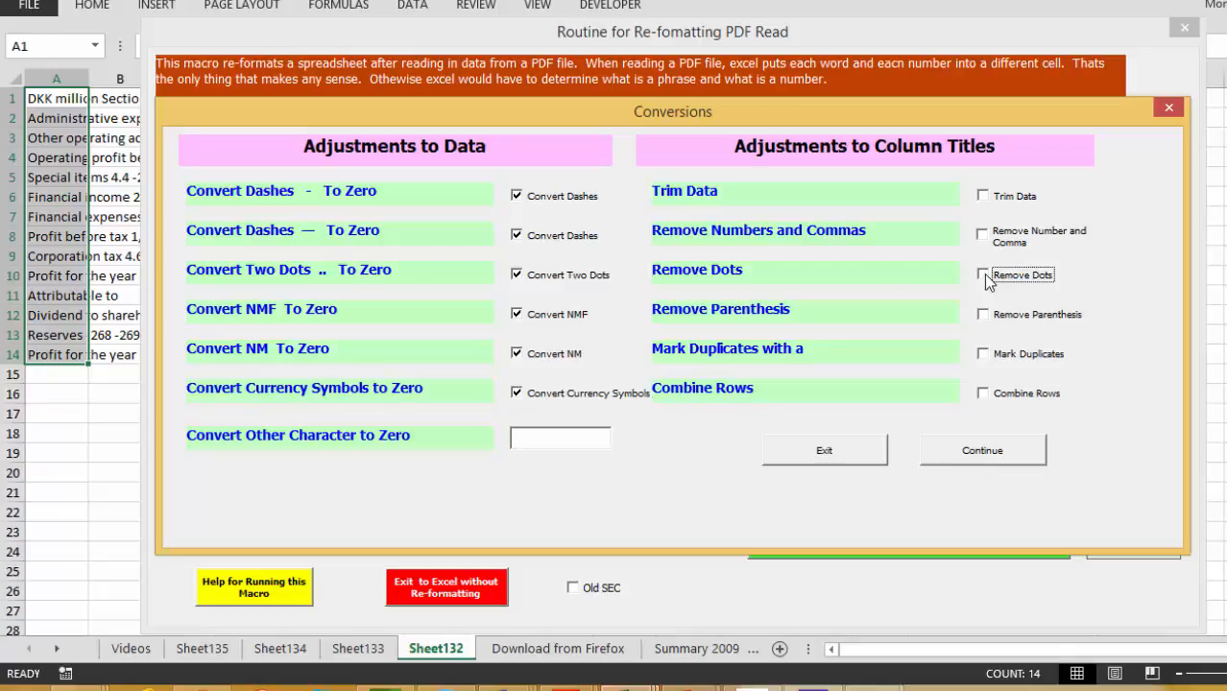
left_click(1010, 457)
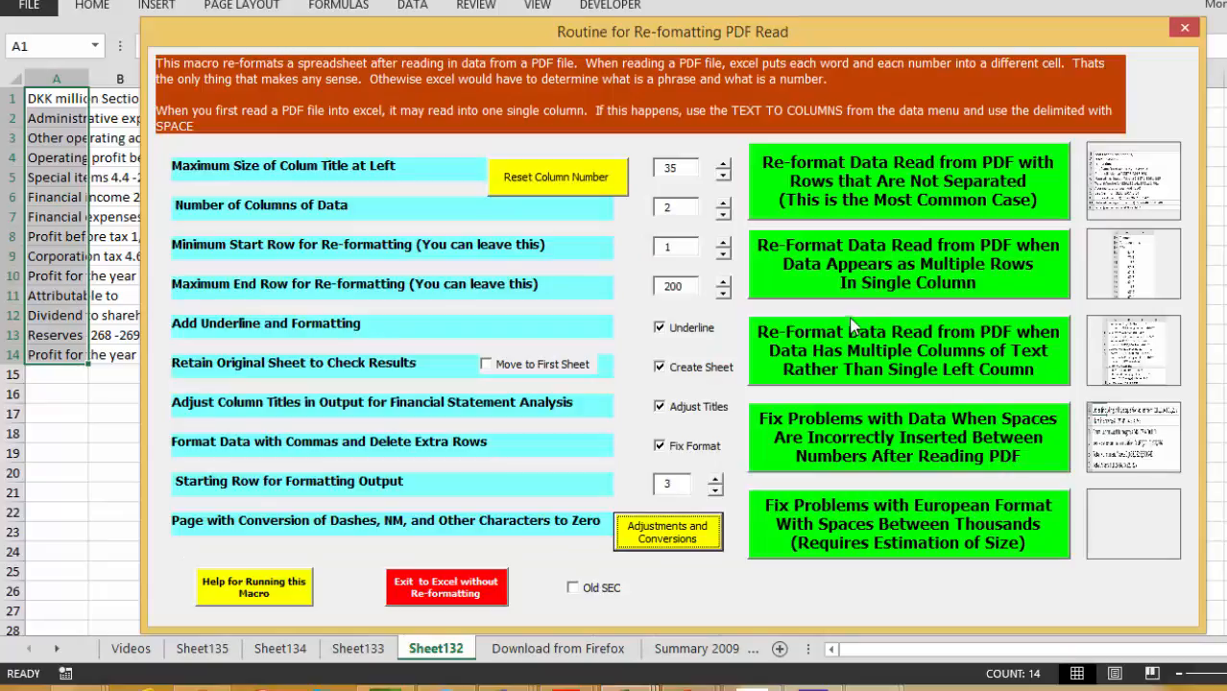
left_click(874, 197)
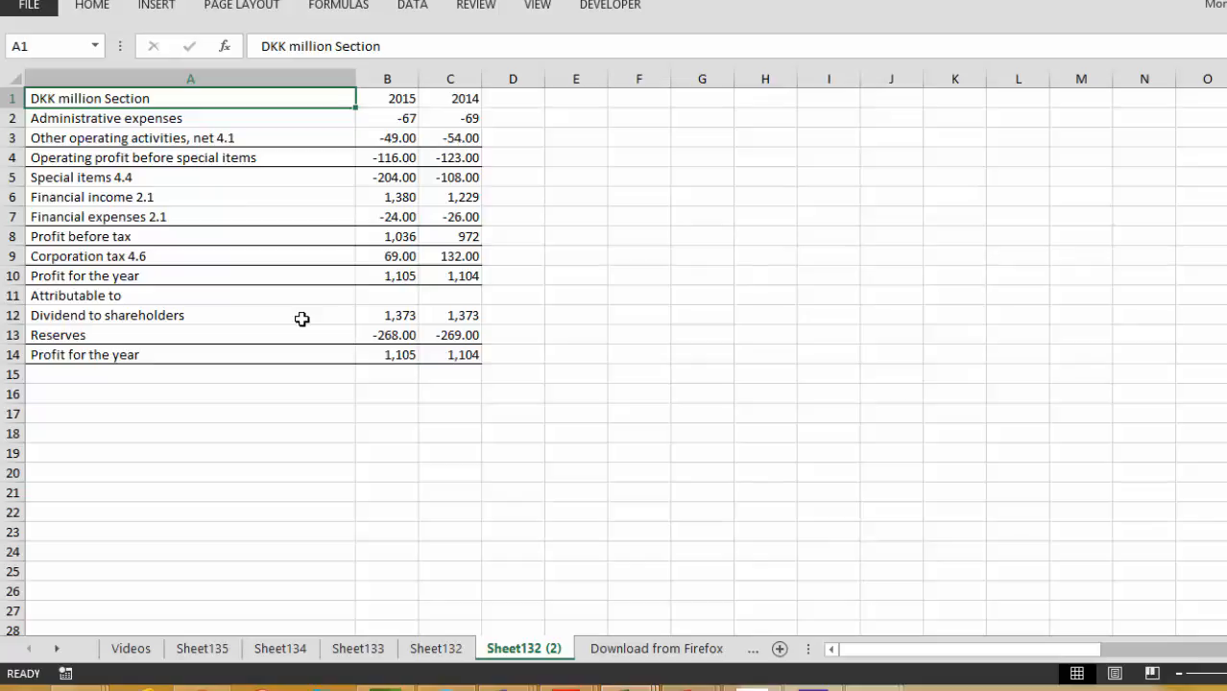
- Delete the re-formatted Sheet132 (2) worksheet and return to the original Sheet132
key("alt+e")
key("l")
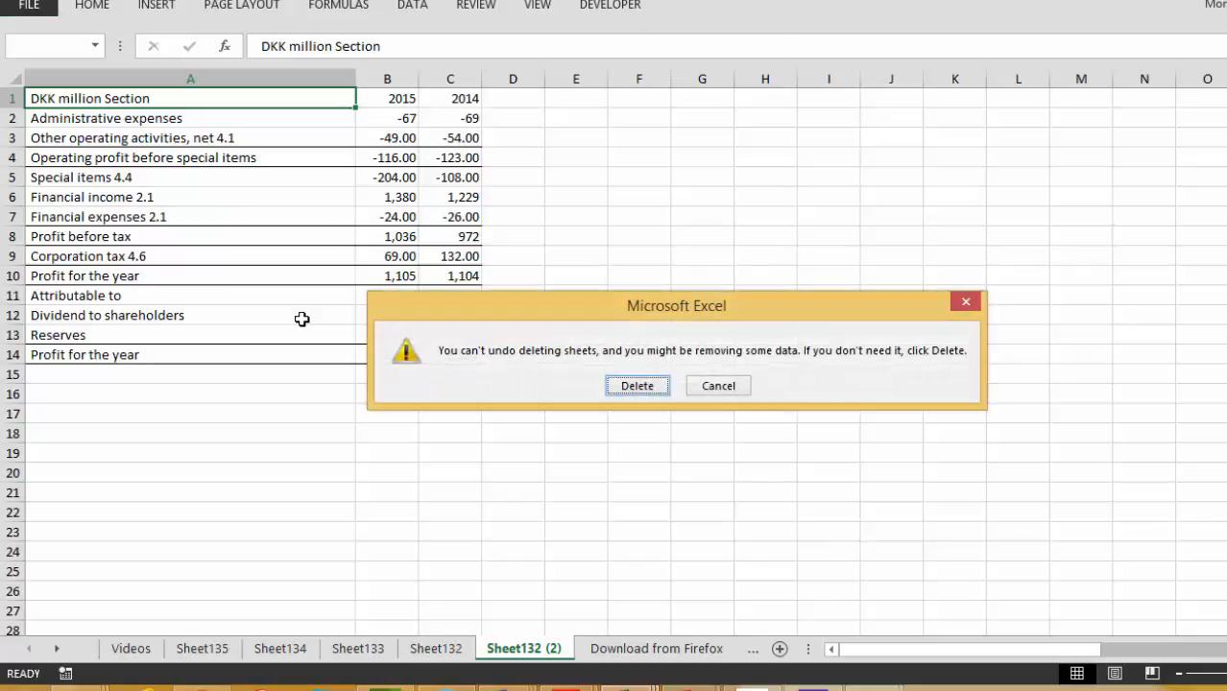
key("Return")
key("ctrl+Page_Up")
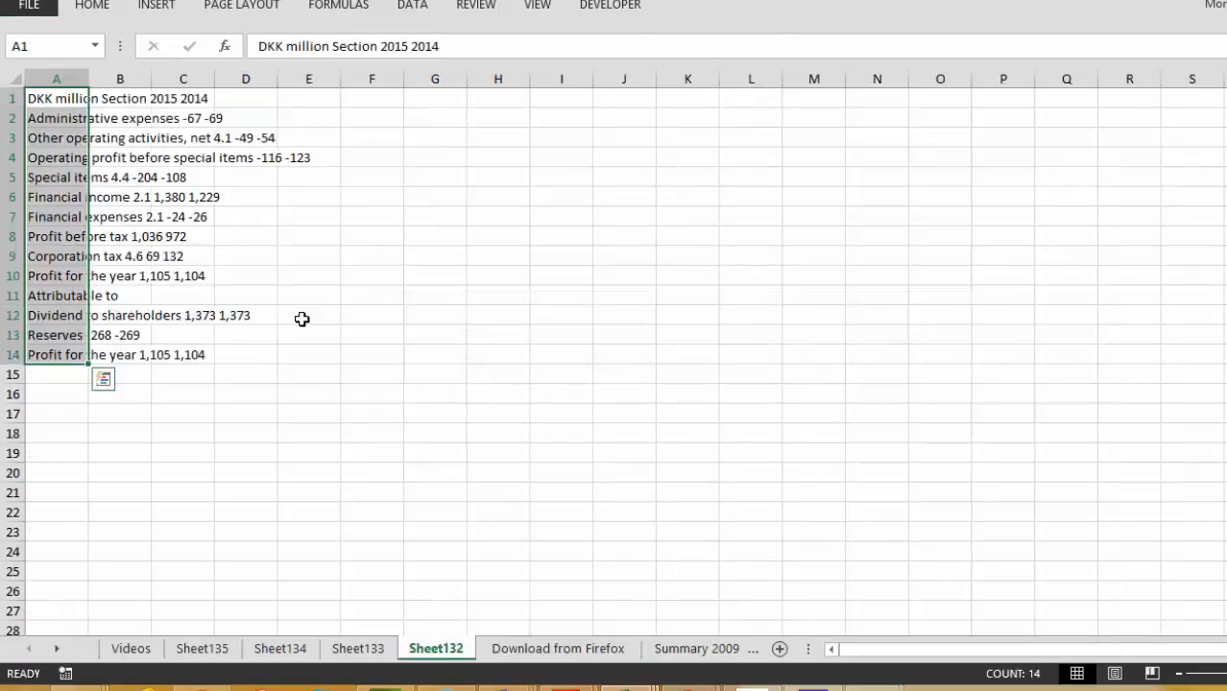
- Enable trimming, number and comma removal, and parenthesis removal for column titles, and re-format Sheet132 as rows not separated
key("ctrl+shift+a")
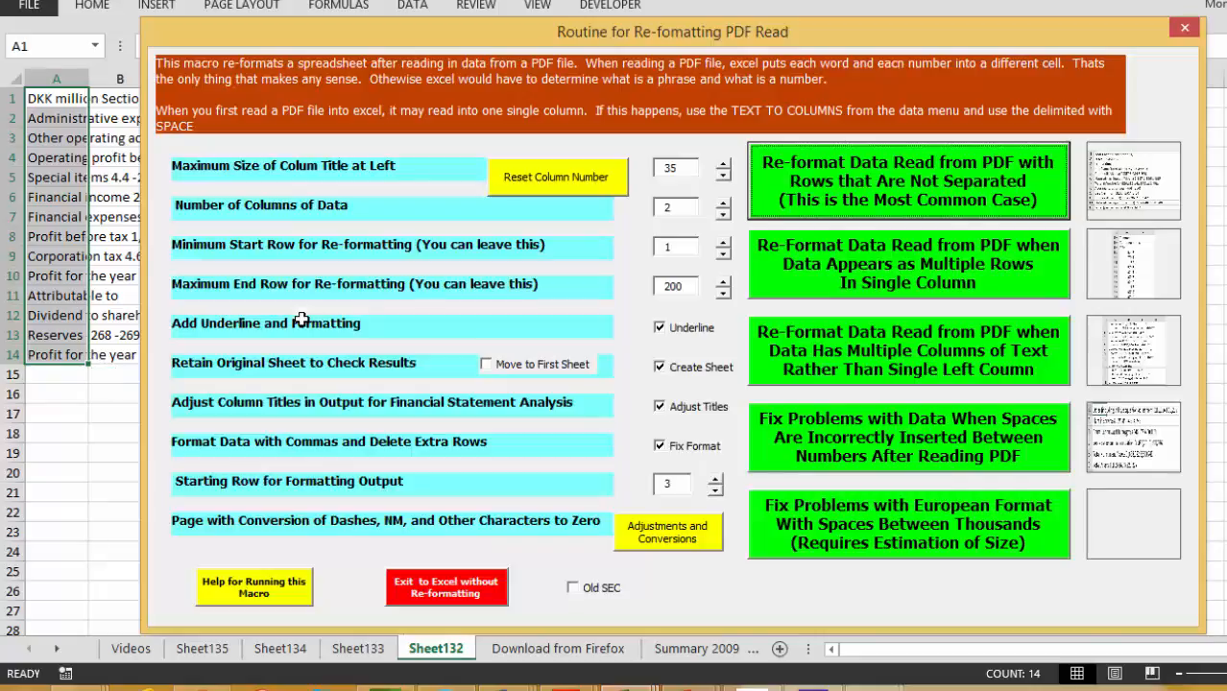
left_click(674, 540)
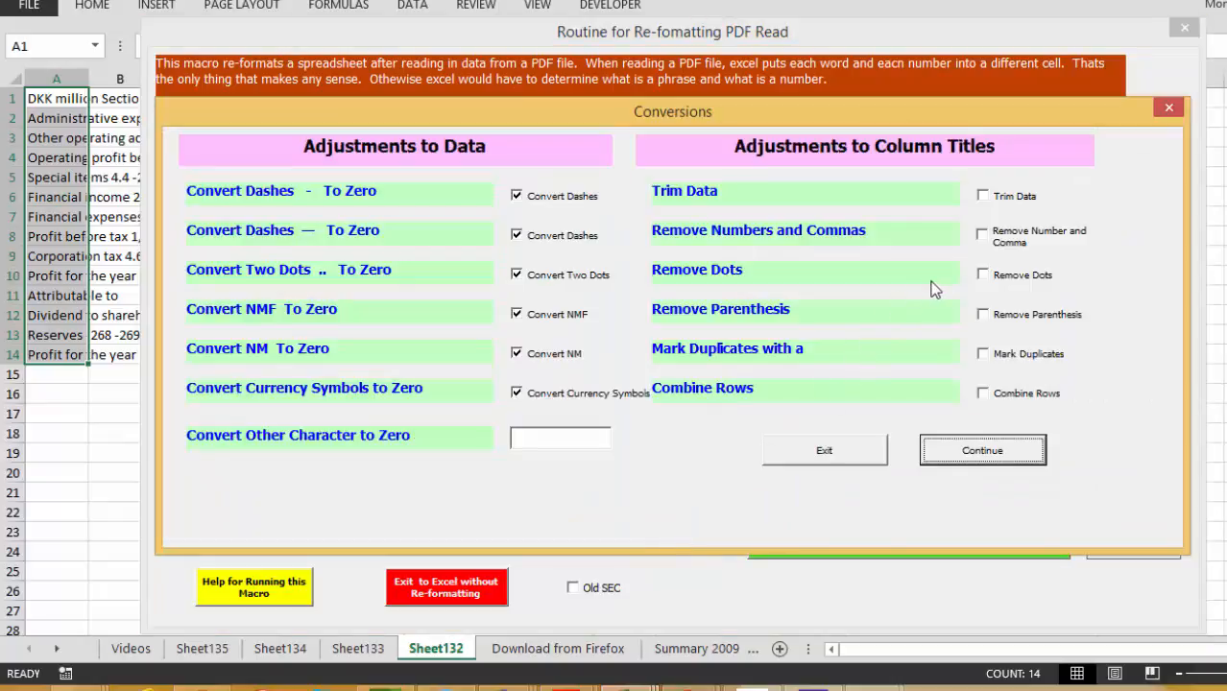
left_click(988, 240)
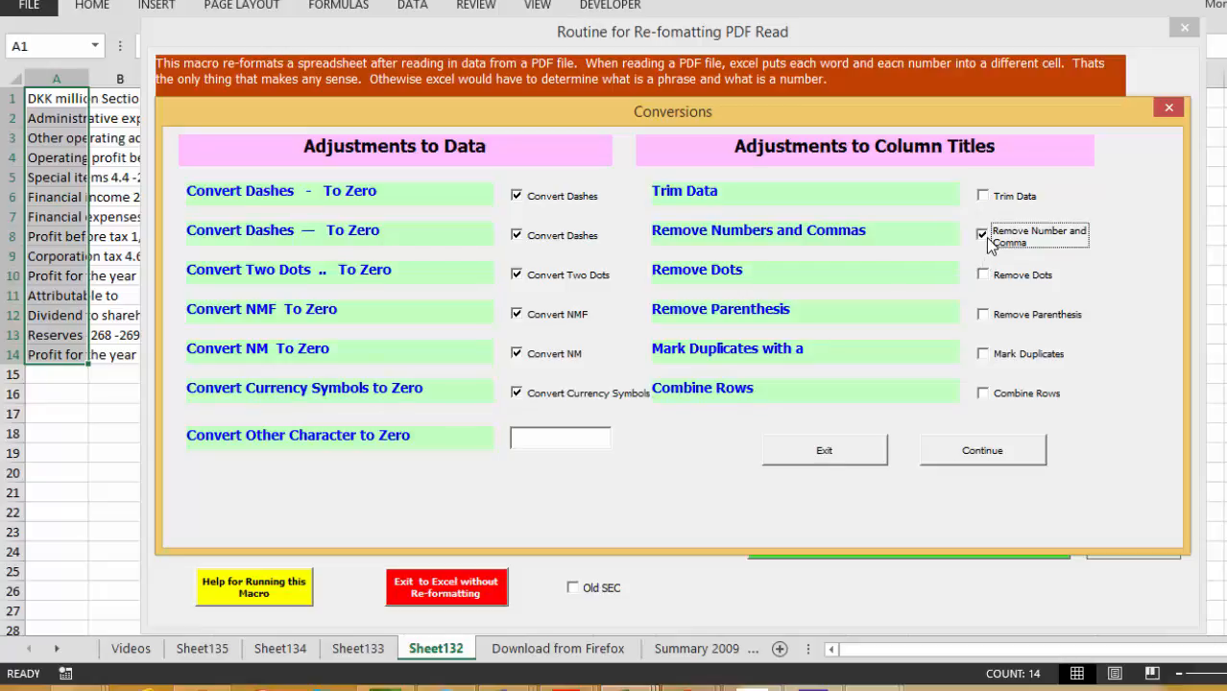
left_click(982, 196)
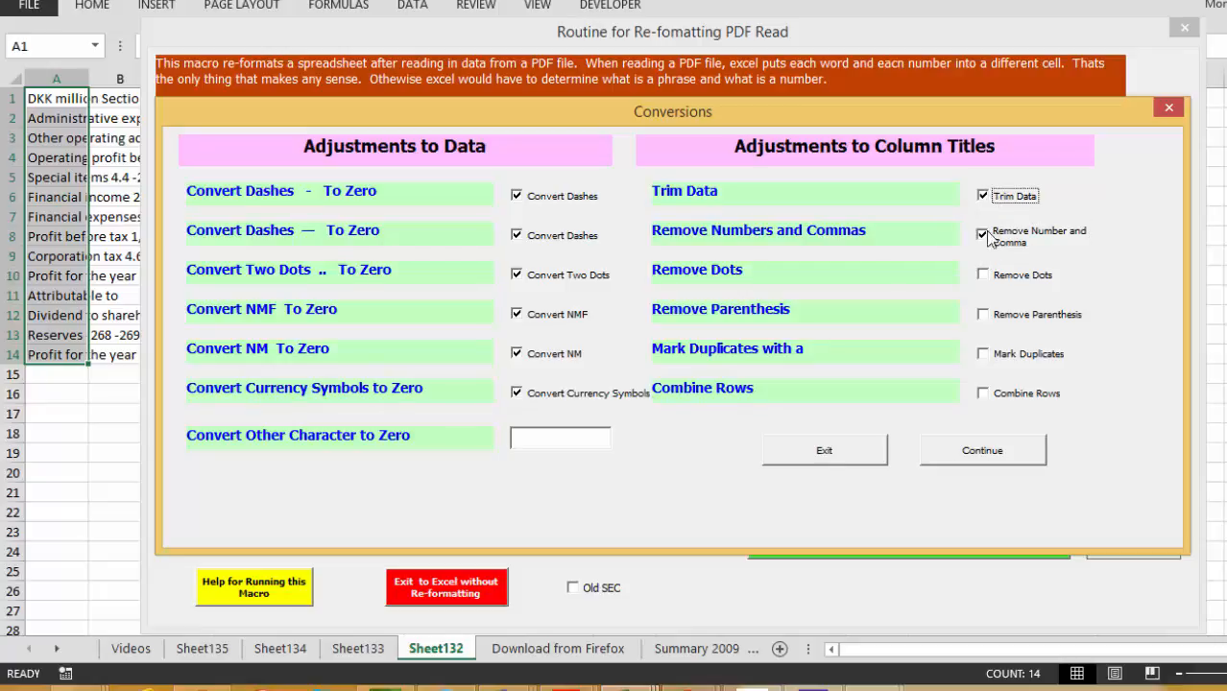
left_click(990, 321)
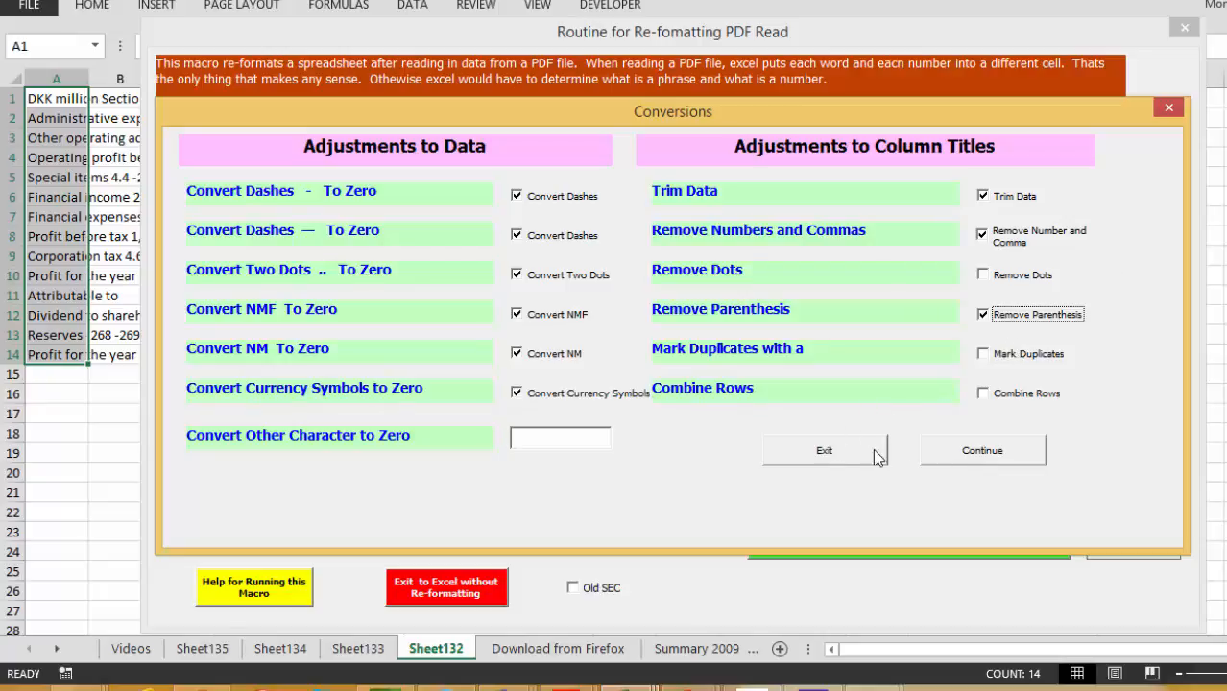
left_click(973, 457)
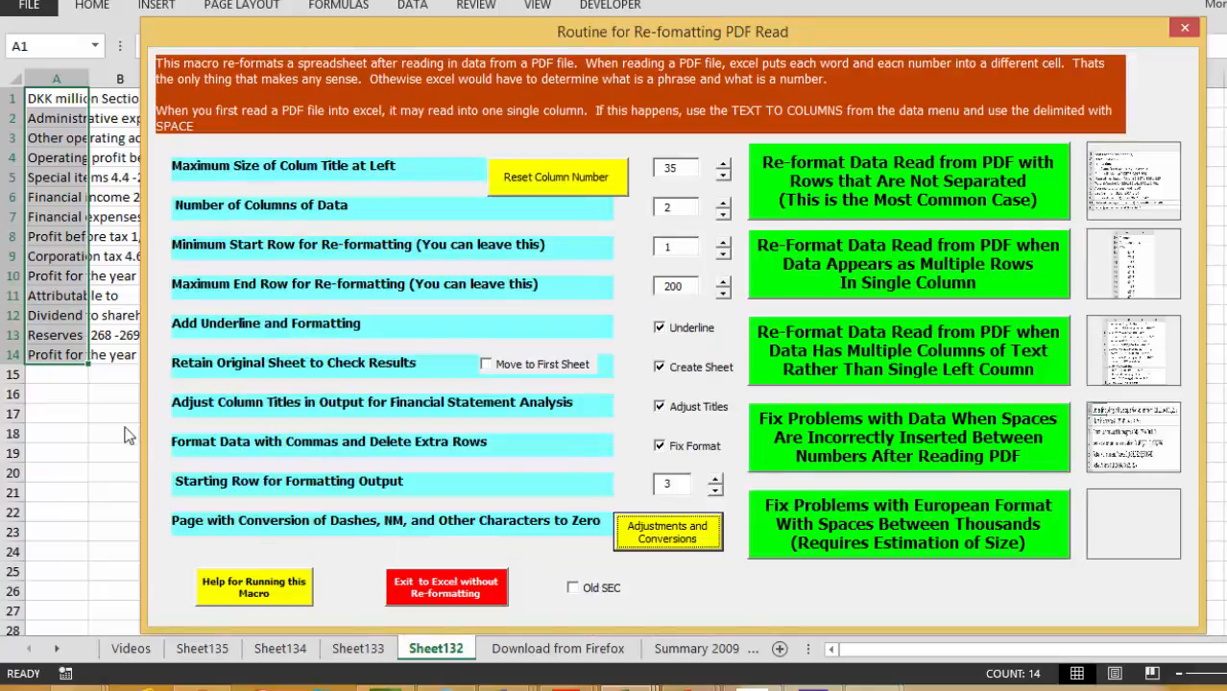
left_click(809, 195)
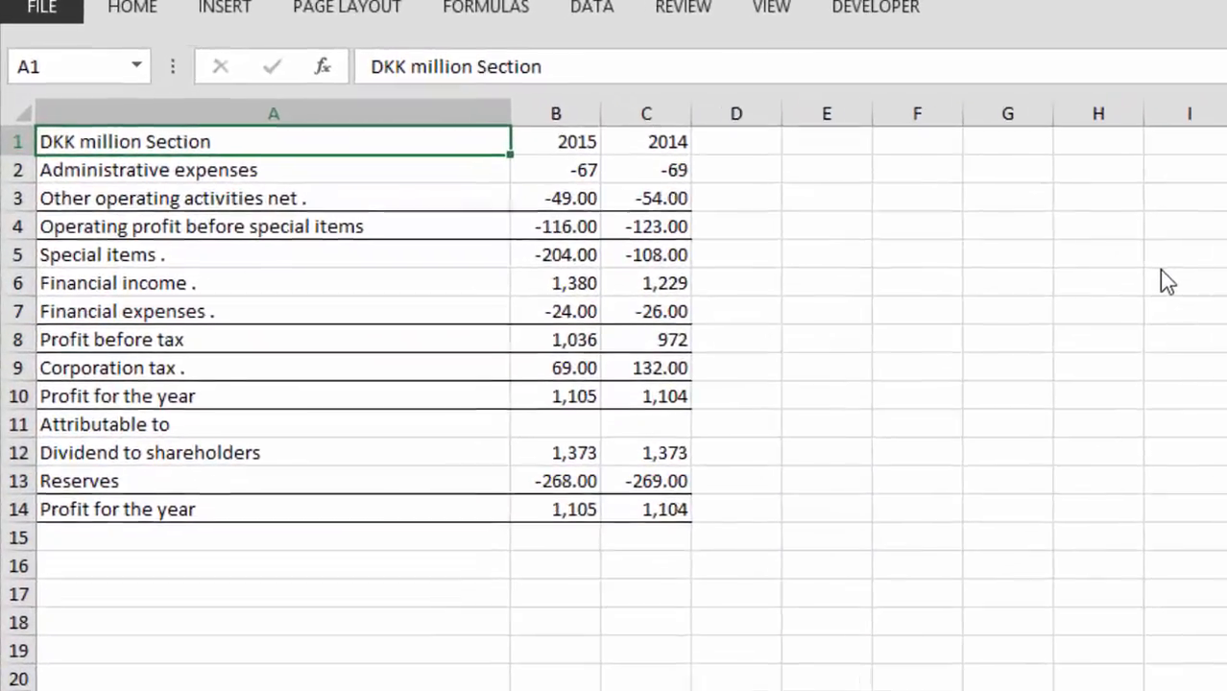
- Examine the row titles in column A of the re-formatted sheet for leftover note-number characters
key("Down")
key("Down")
key("Down")
key("Down")
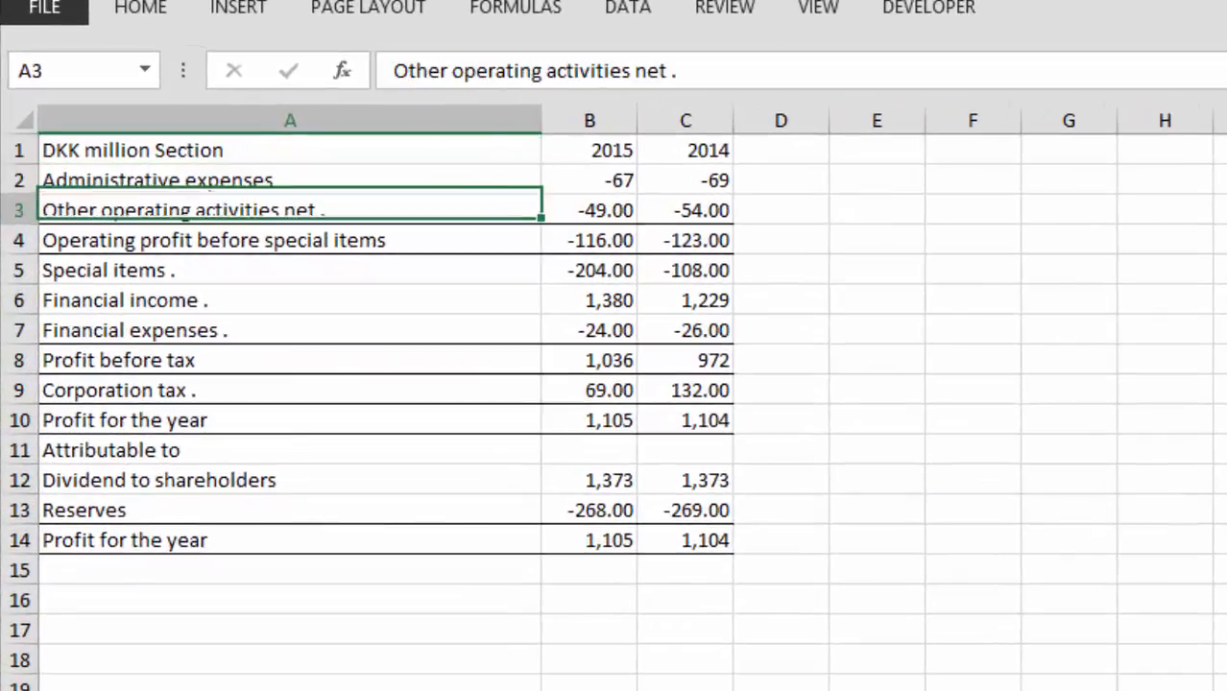
key("Down")
key("Down")
key("Down")
key("Down")
key("Down")
key("Down")
key("Down")
key("Down")
key("Down")
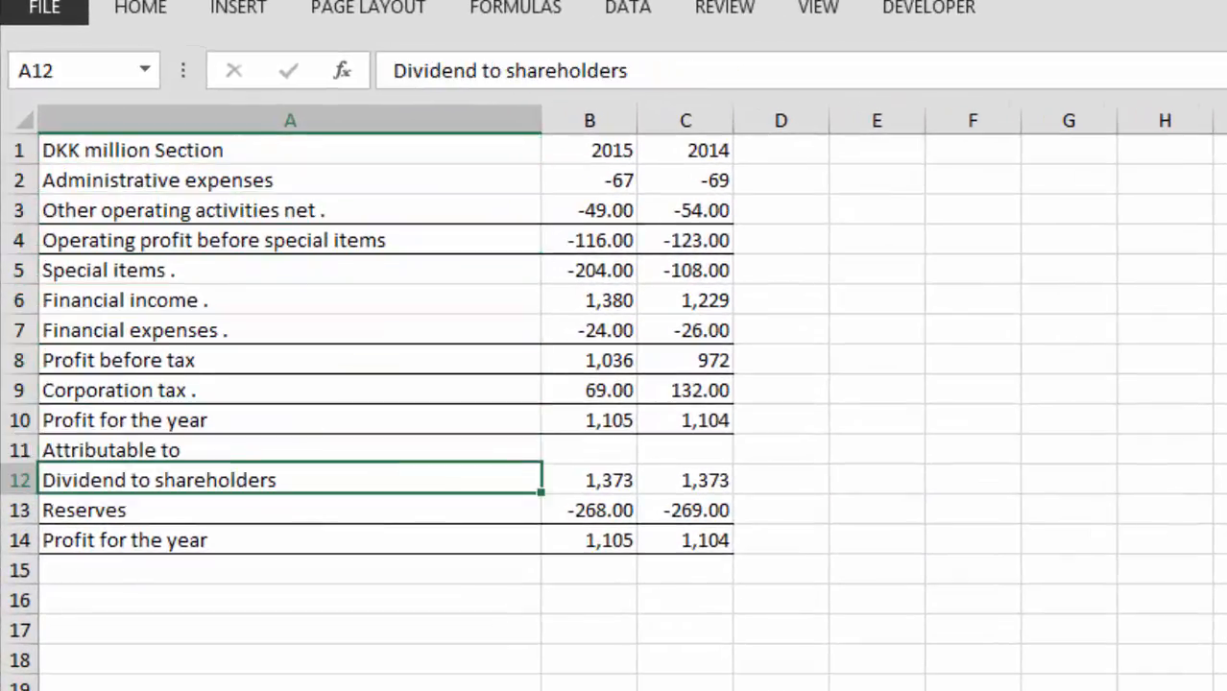
key("Up")
key("Up")
key("Up")
key("Up")
key("Up")
key("Up")
key("Up")
key("Up")
key("Up")
key("Up")
key("Up")
key("Up")
key("Up")
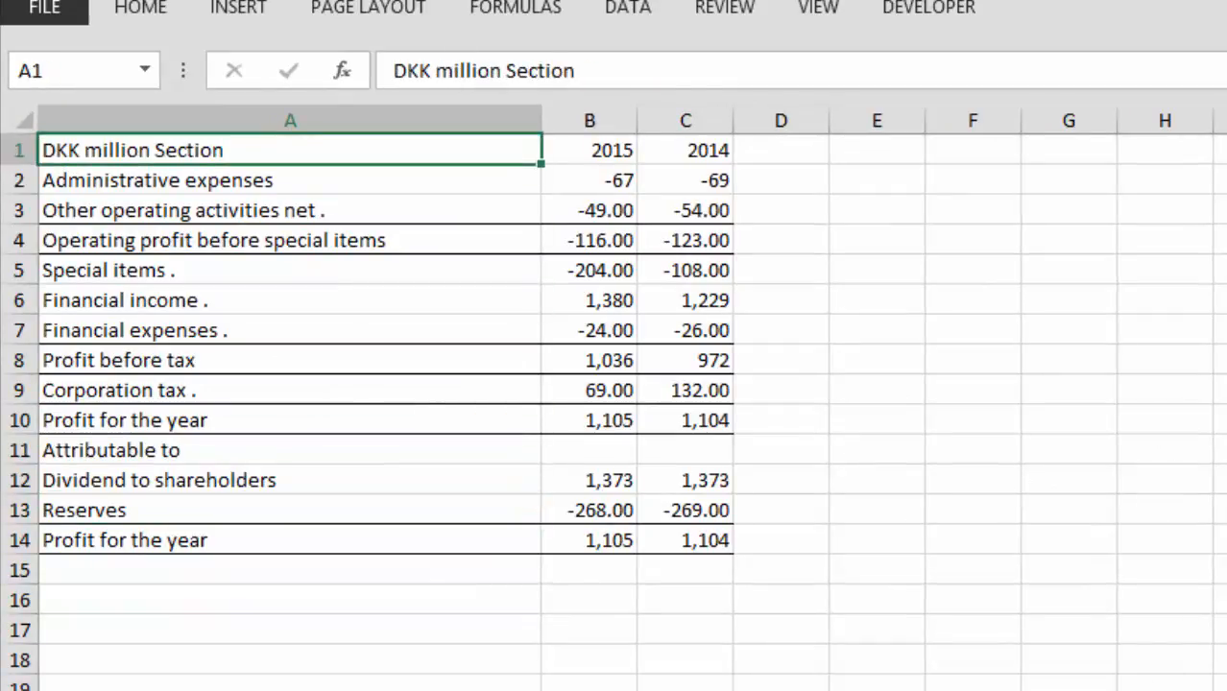
key("Down")
key("Down")
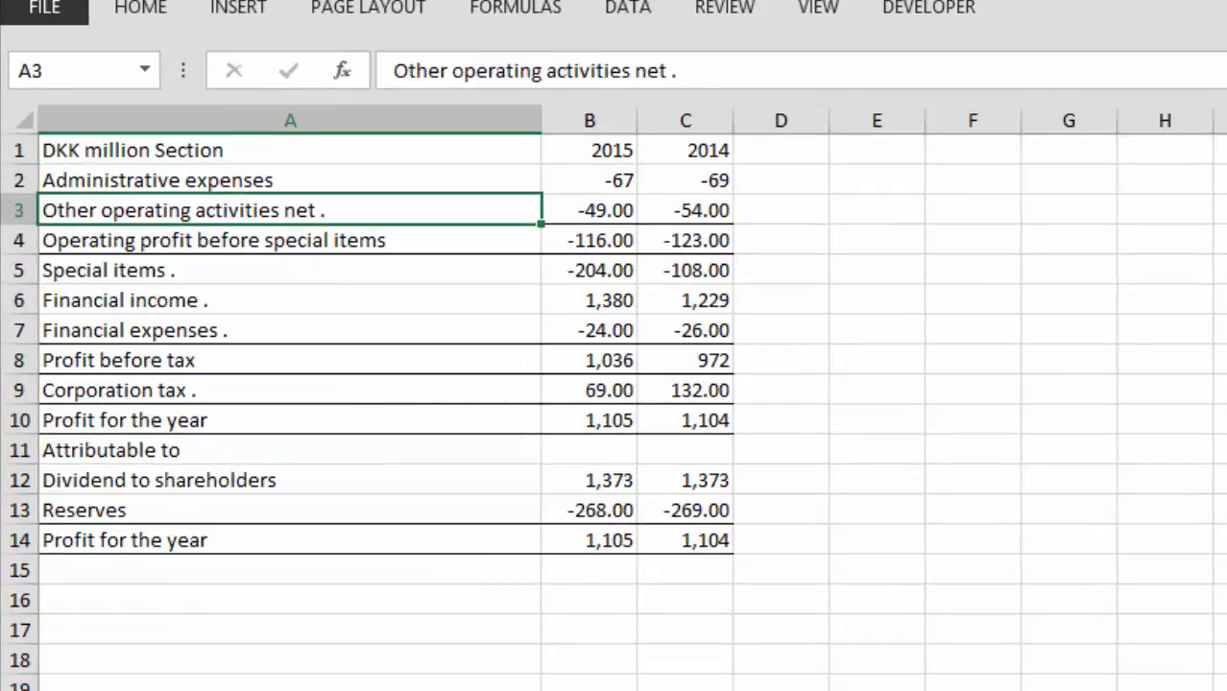
key("Up")
key("Up")
key("Down")
key("Down")
key("Down")
key("Down")
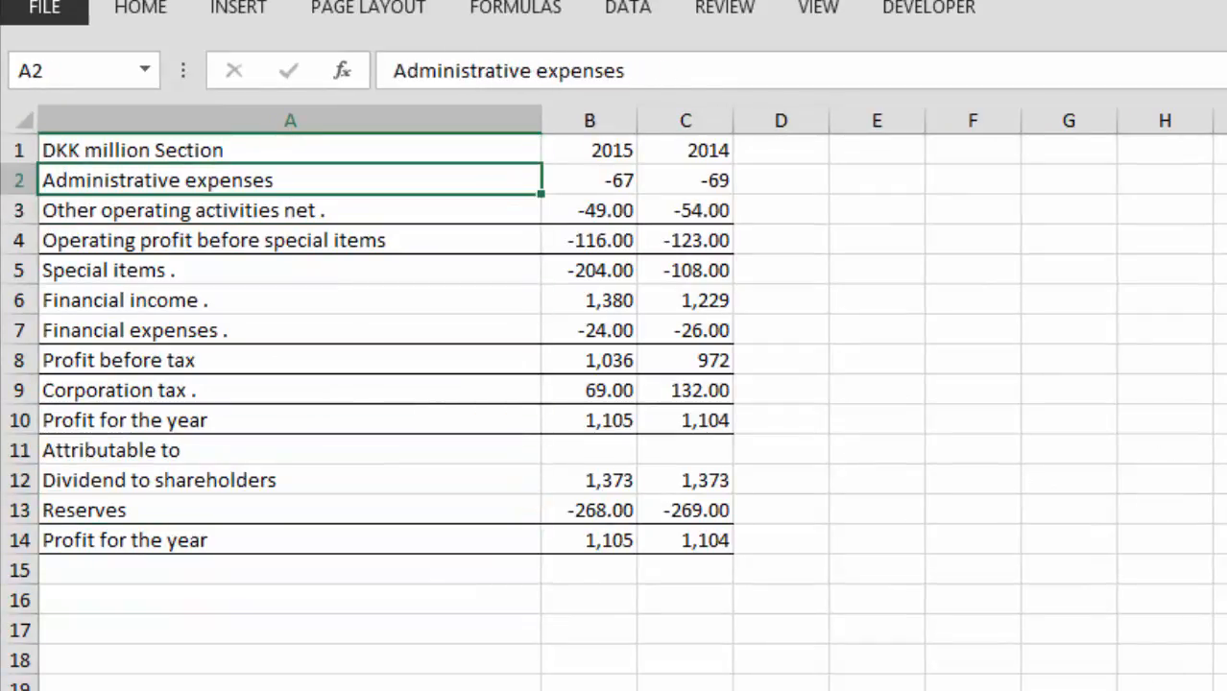
key("Down")
key("Down")
key("Down")
key("Down")
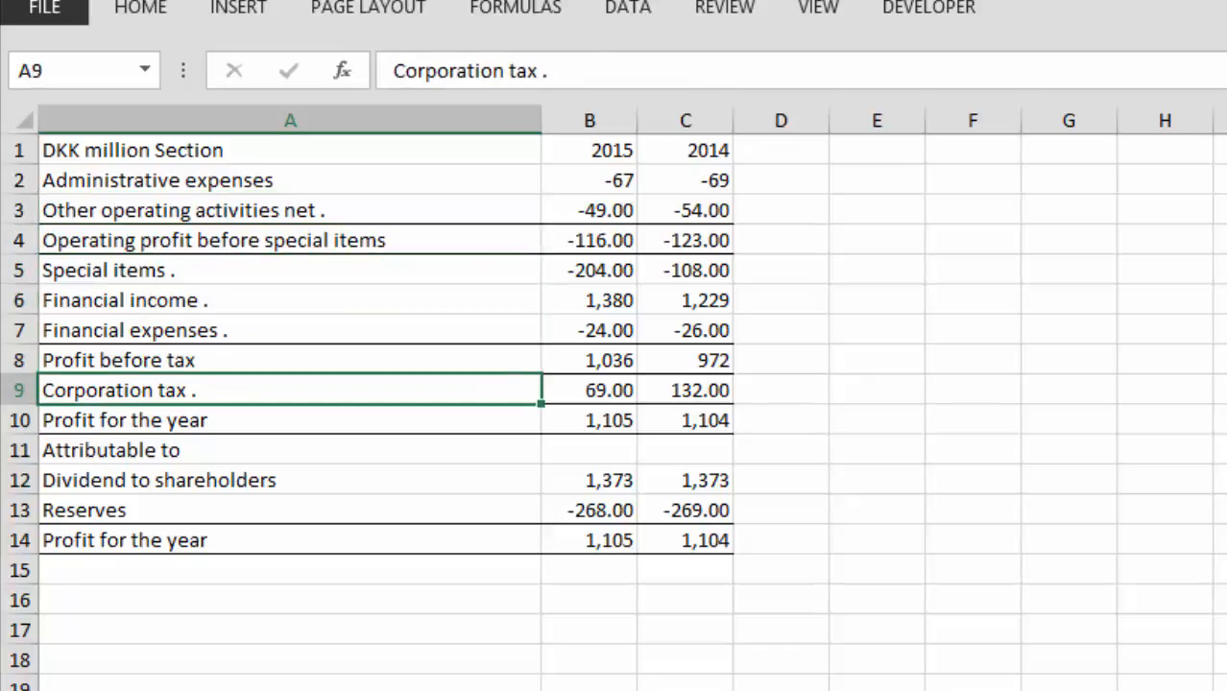
key("Up")
key("Up")
key("Up")
key("Up")
key("Up")
key("Up")
key("Up")
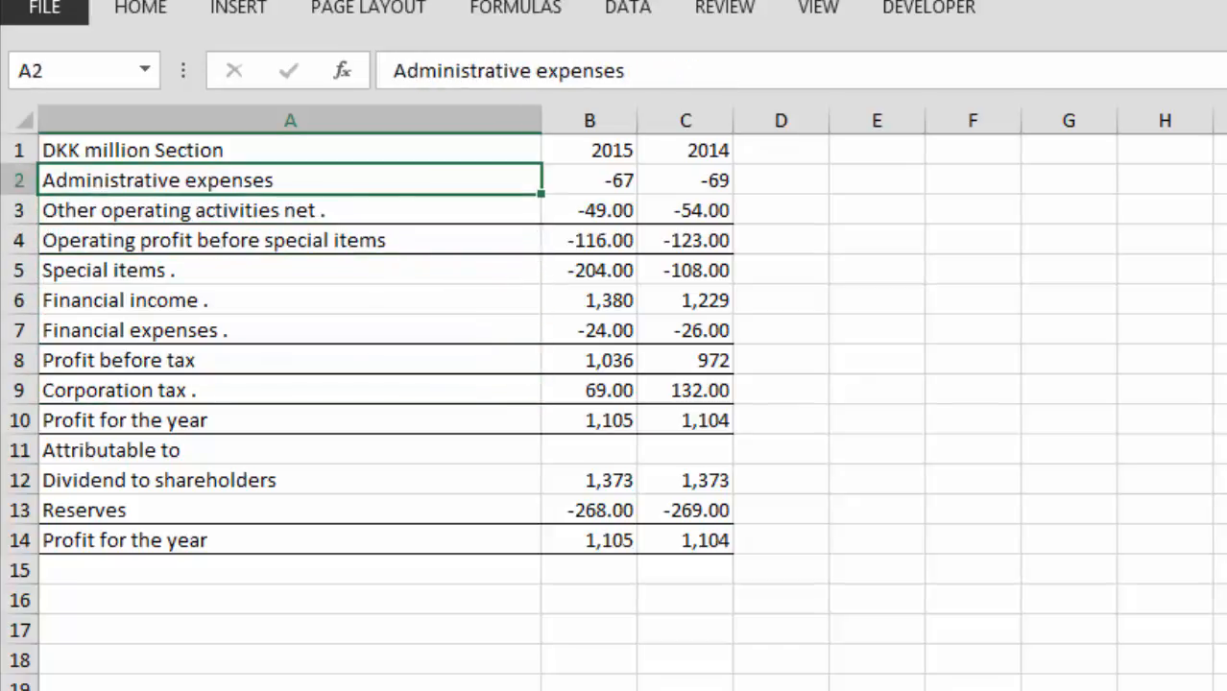
- Delete the re-formatted copy whose titles still contain dots, and go back to Sheet132
key("alt+e")
key("l")
key("Return")
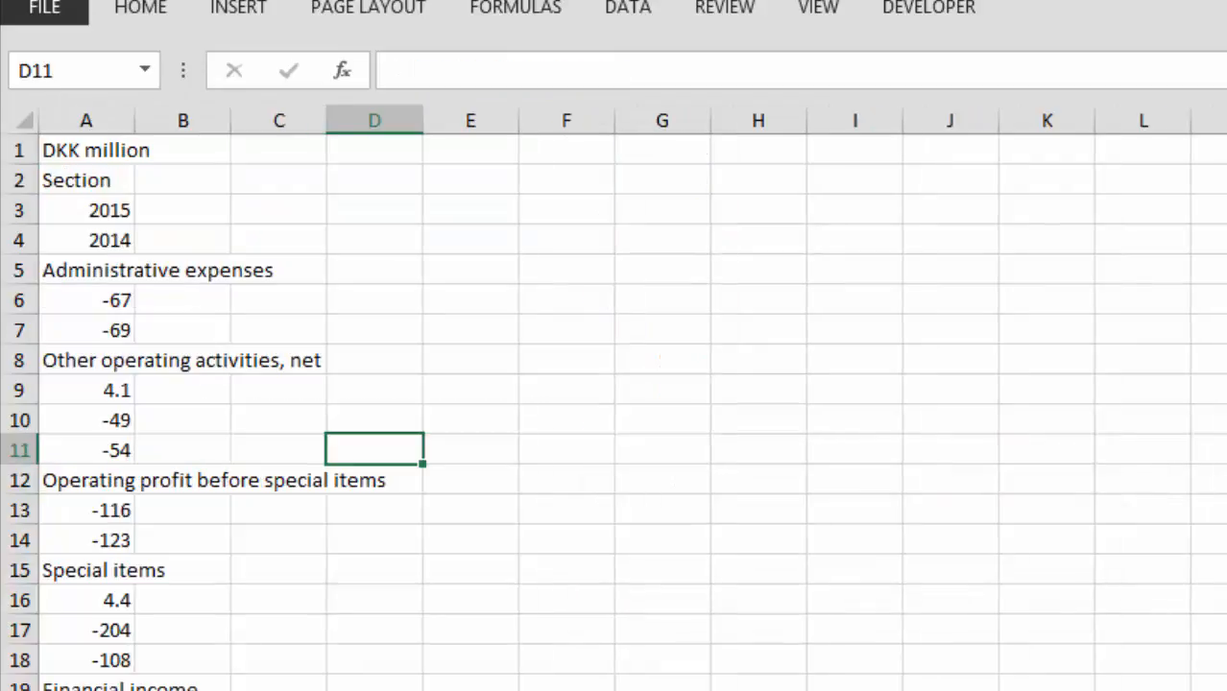
key("ctrl+Page_Up")
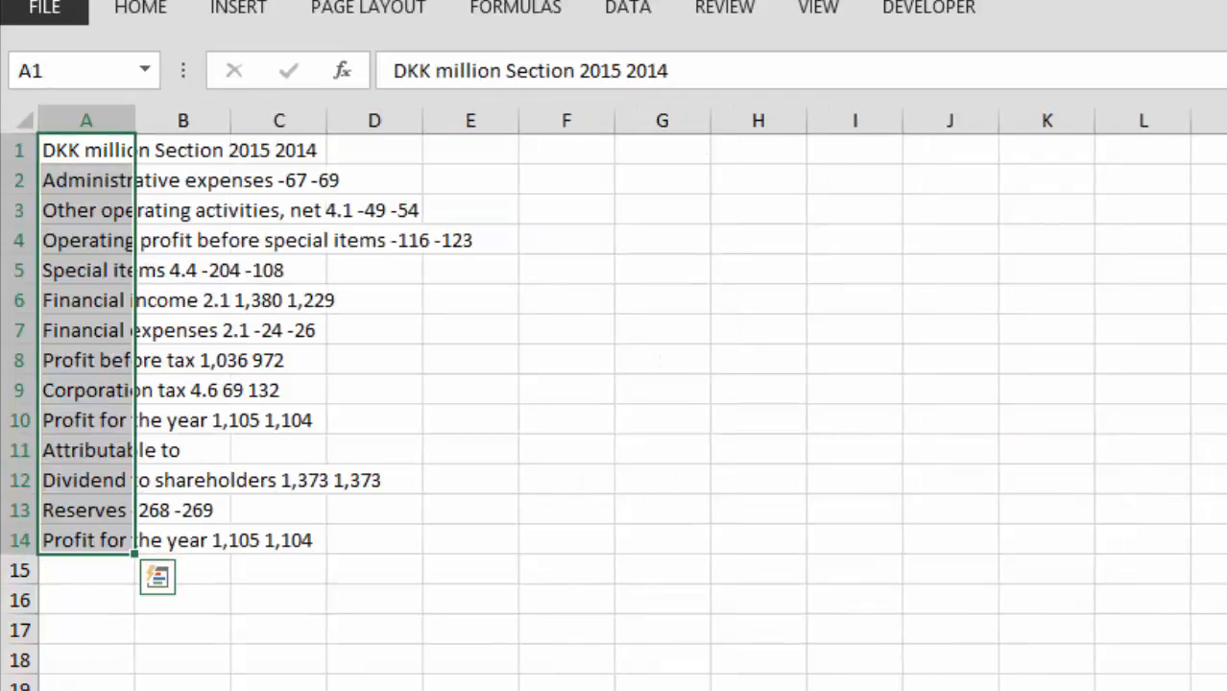
- Enable dot removal for column titles and re-format Sheet132 as rows not separated
key("ctrl+shift+a")
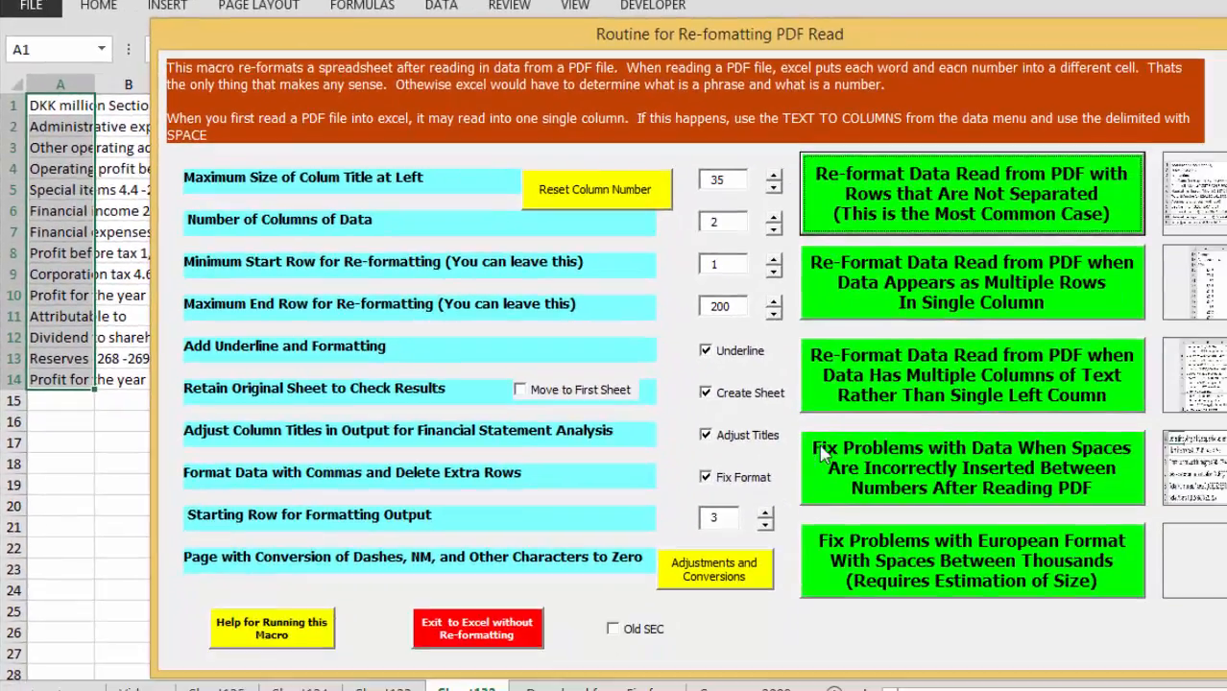
left_click(736, 576)
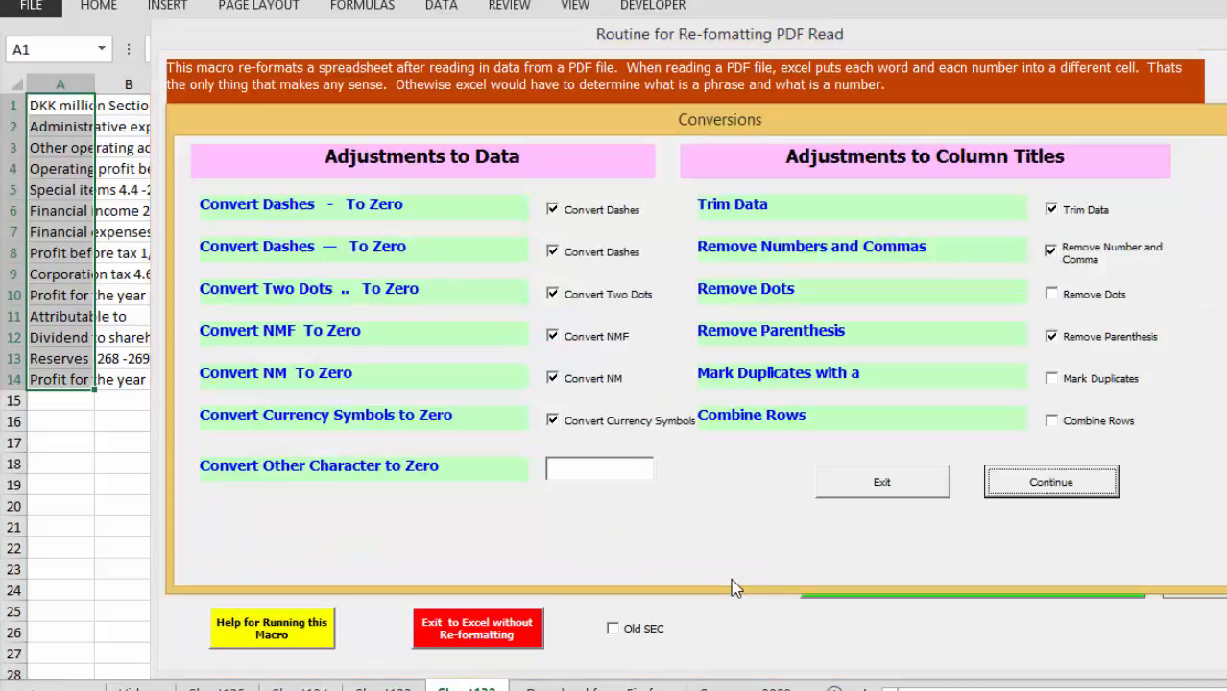
left_click(1051, 294)
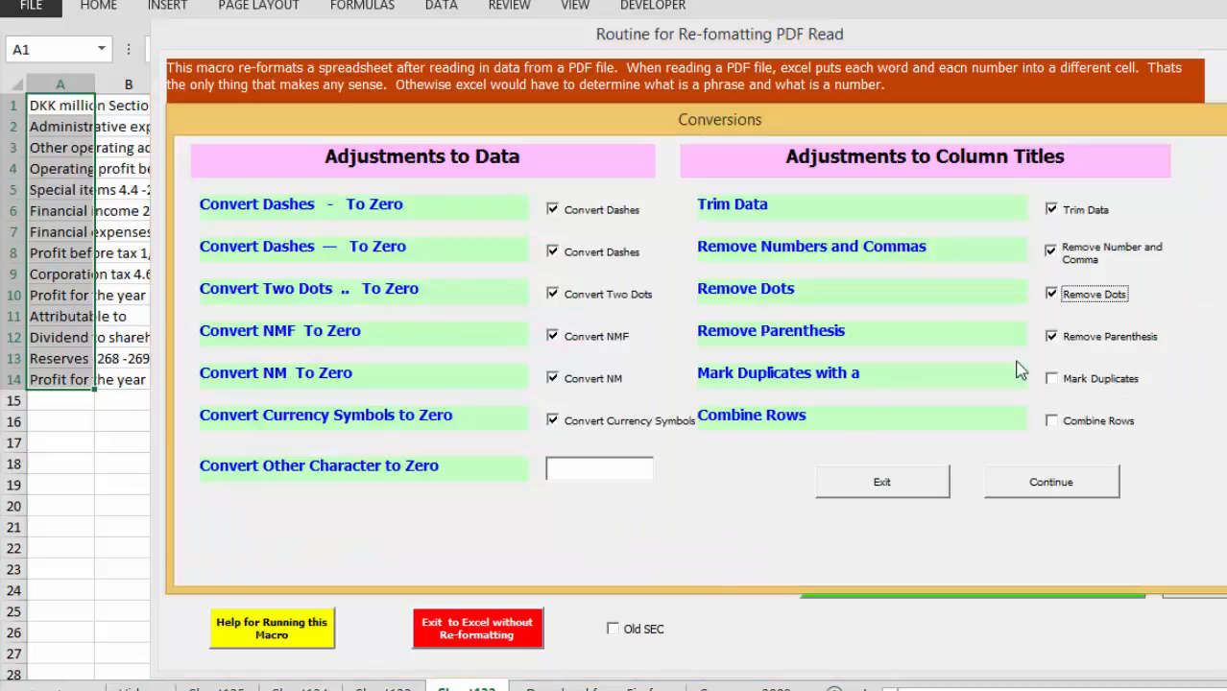
left_click(1033, 485)
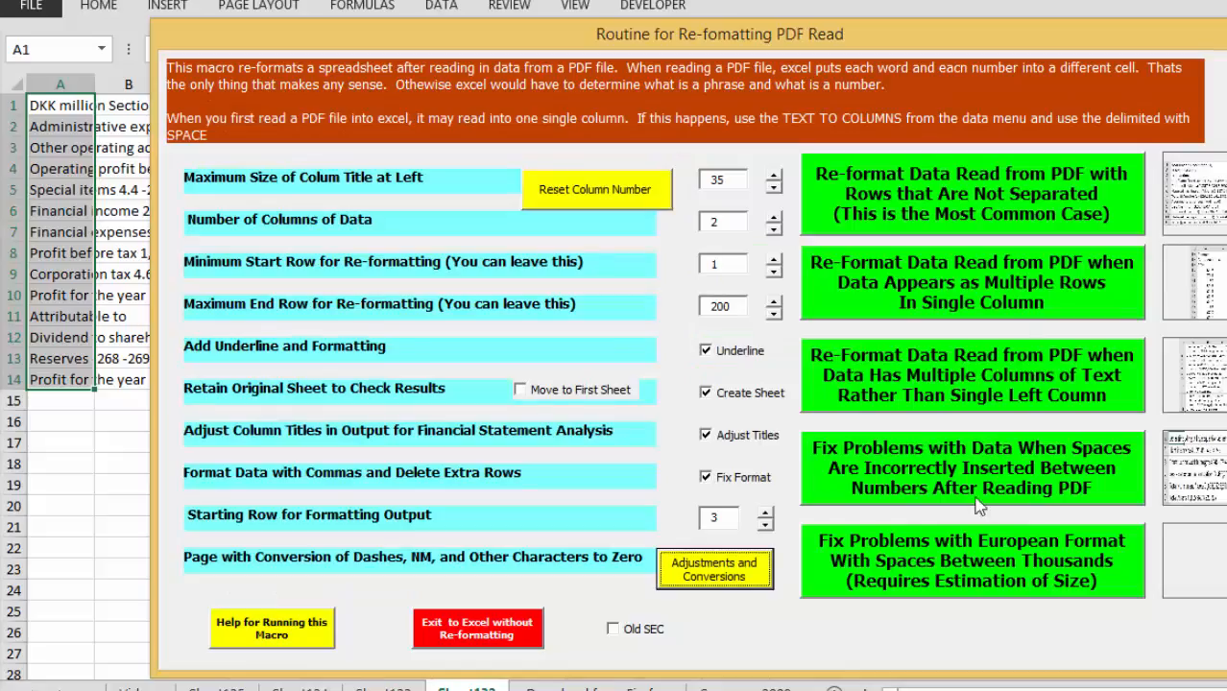
left_click(883, 213)
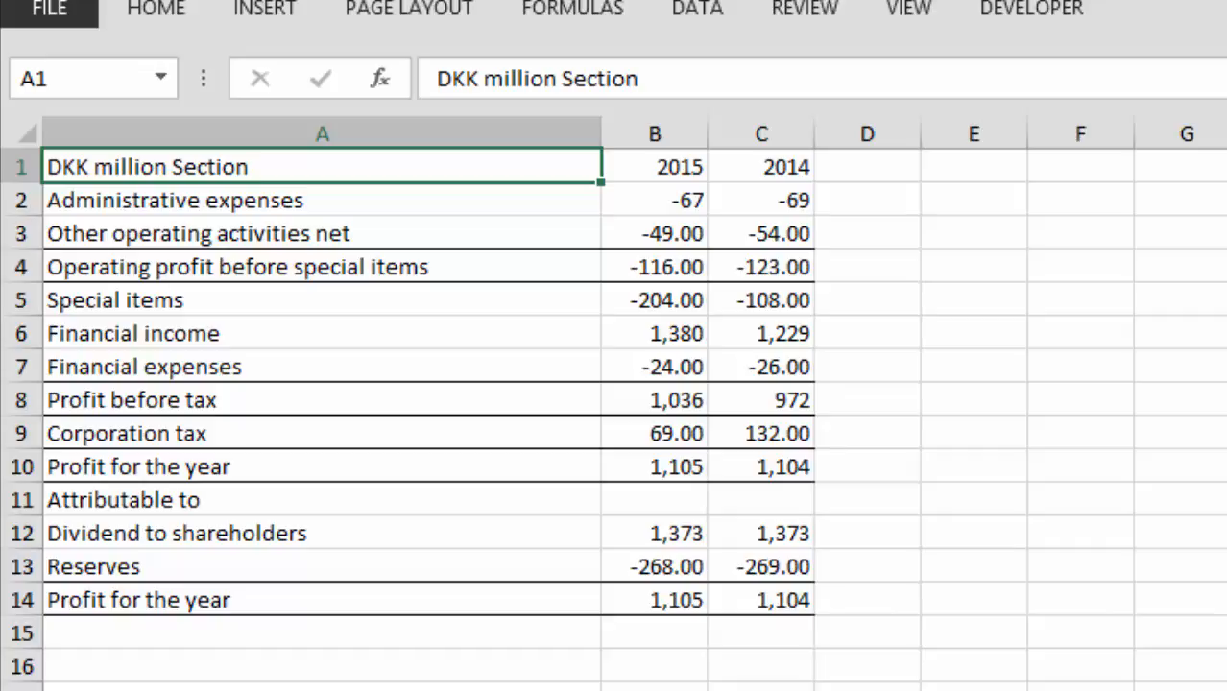
- Switch to the Download from Firefox worksheet and examine how titles, note numbers and values are stacked in column A
key("ctrl+Page_Up")
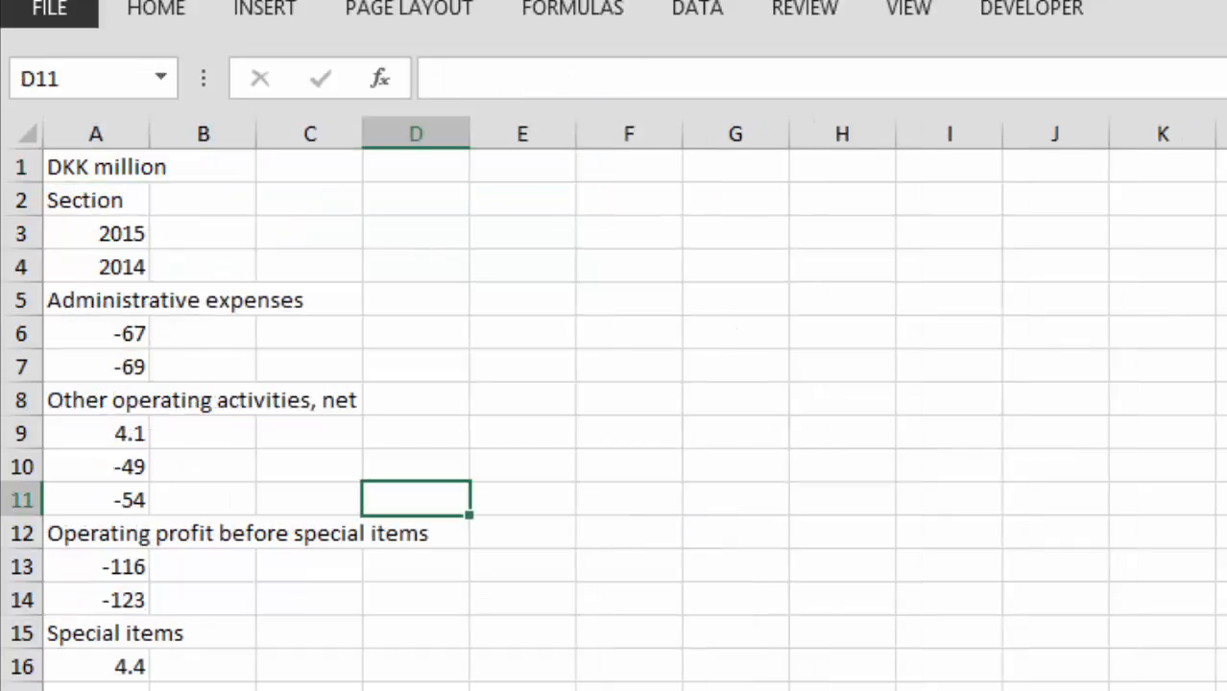
key("Left")
key("Left")
key("Left")
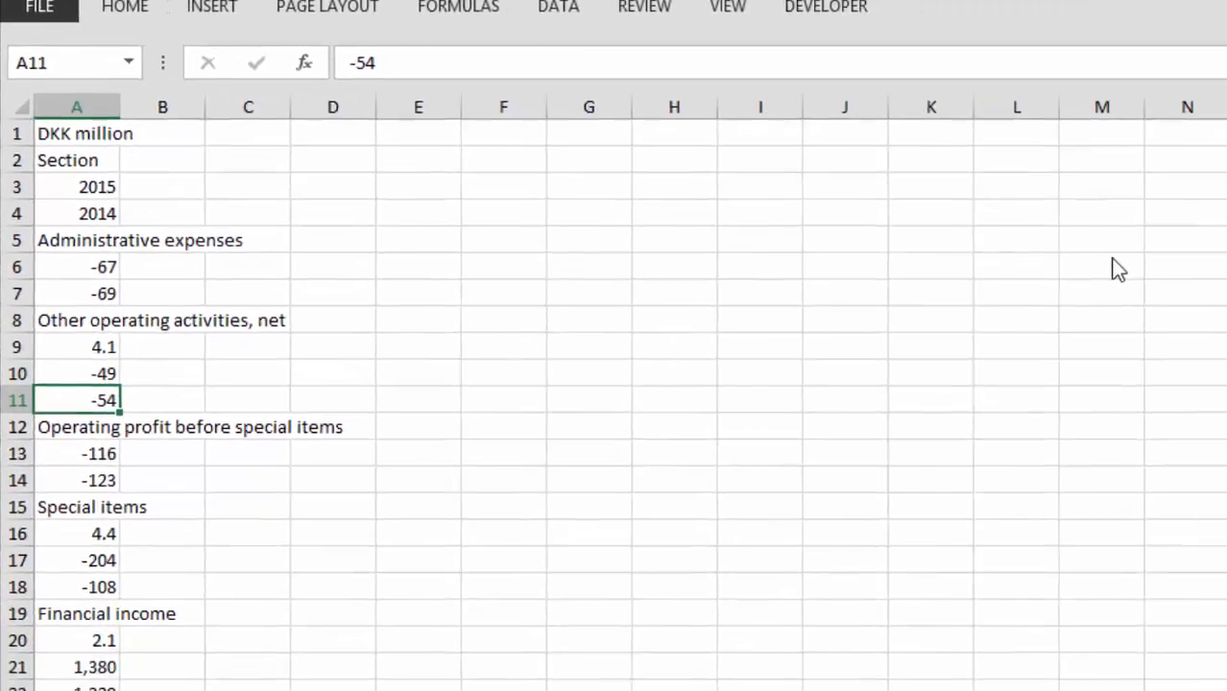
key("Up")
key("Up")
key("Down")
key("Down")
key("Down")
key("Down")
key("Down")
key("Down")
key("Down")
key("Down")
key("Down")
key("Down")
key("Down")
key("Down")
key("Down")
key("Down")
key("Down")
key("Down")
key("Down")
key("Down")
key("Down")
key("Down")
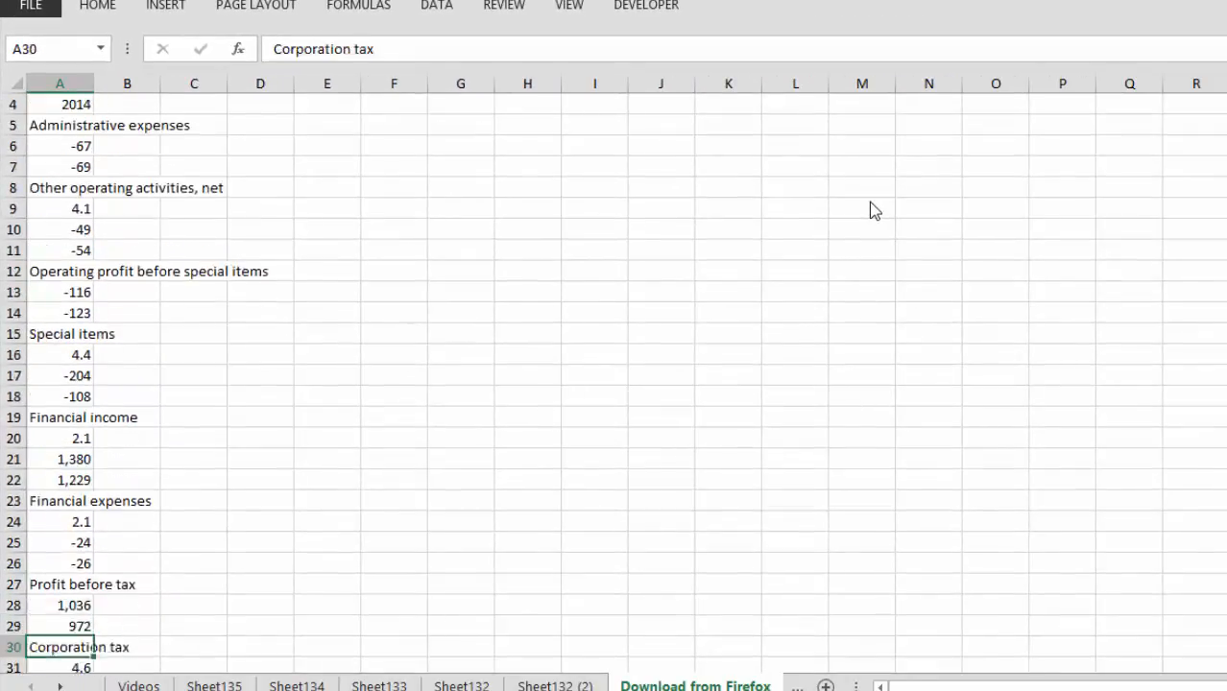
key("Down")
key("Down")
key("Down")
key("Down")
key("Up")
key("Up")
key("Up")
key("Up")
key("Up")
key("Up")
key("Up")
key("Up")
key("Up")
key("Up")
key("Up")
key("Up")
key("Up")
key("Up")
key("Up")
key("Up")
key("Up")
key("Up")
key("Up")
key("Up")
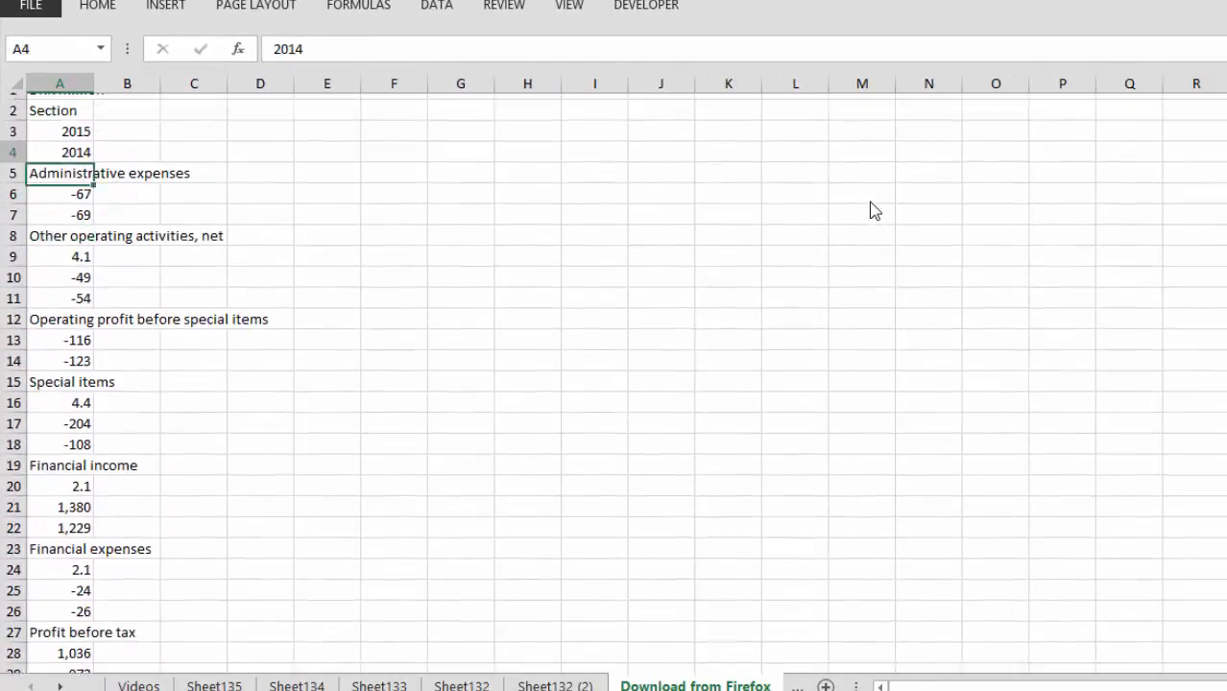
key("Down")
key("Down")
key("Down")
key("Down")
key("Down")
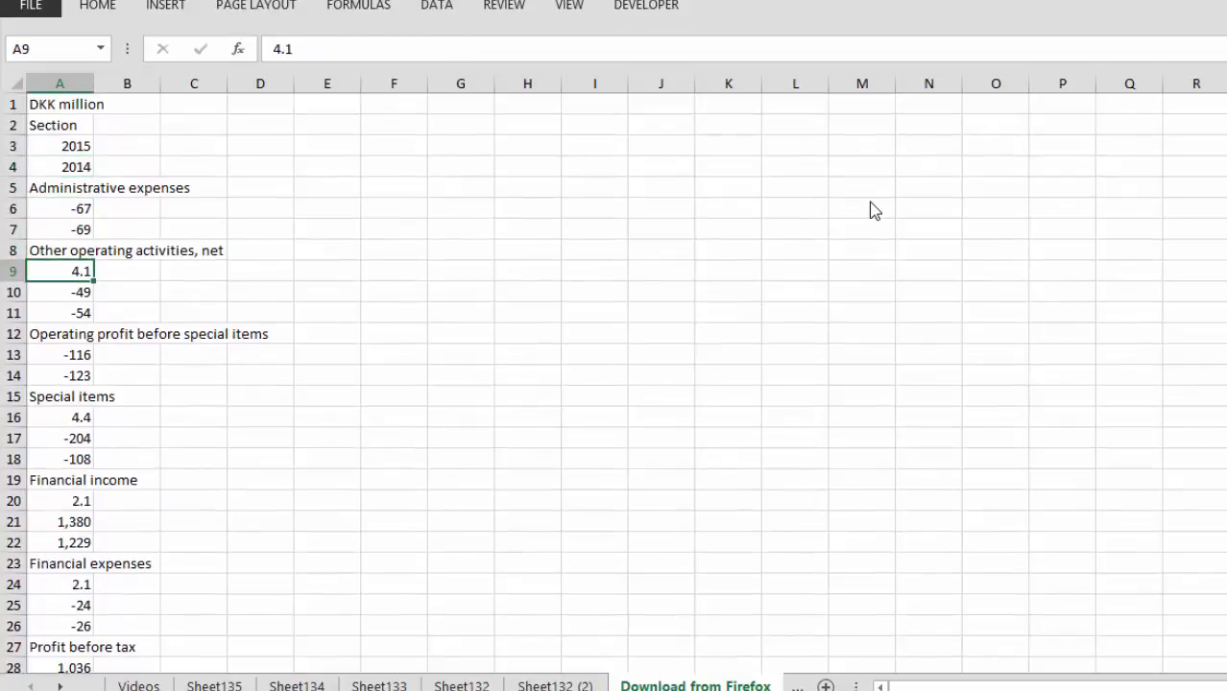
- Try re-formatting the Download from Firefox worksheet as multiple rows in a single column, without adjusting titles or inserting rows
key("ctrl+shift+a")
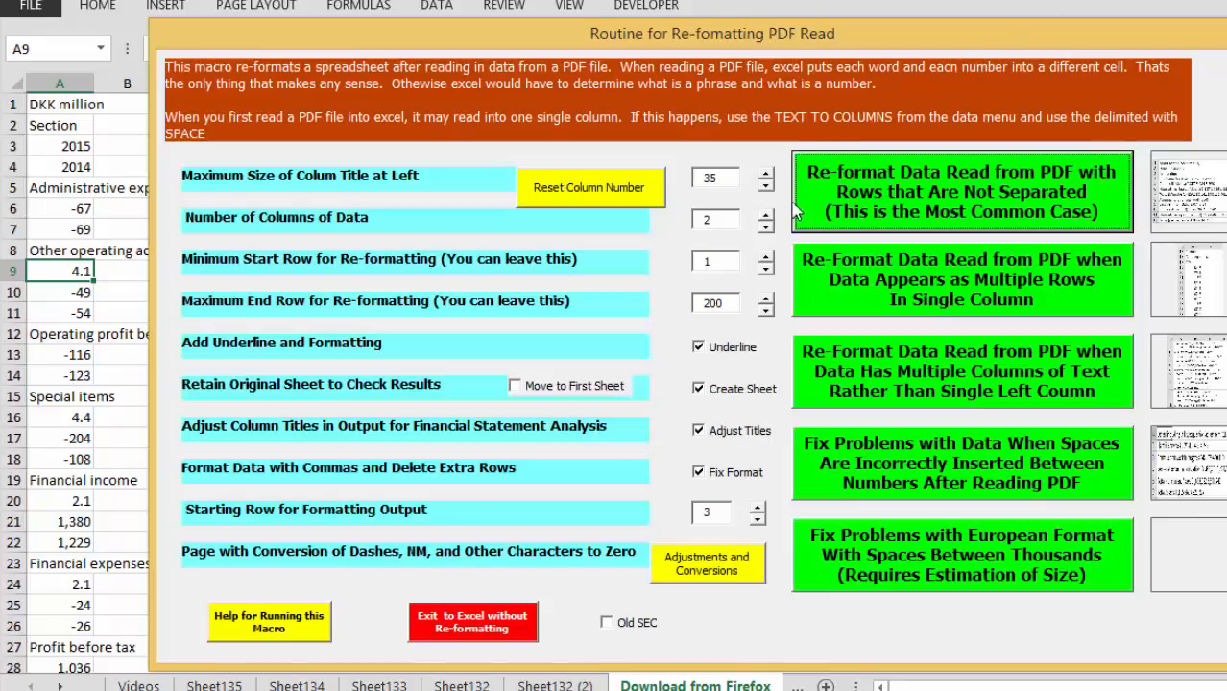
left_click(875, 295)
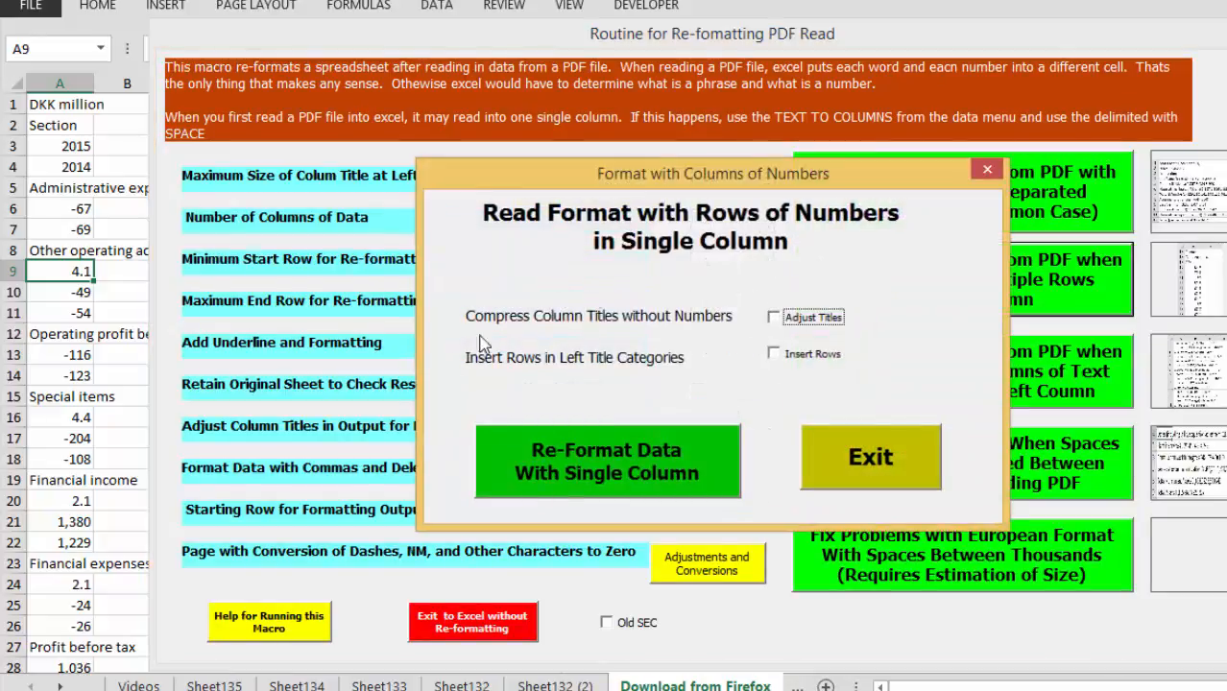
left_click(642, 467)
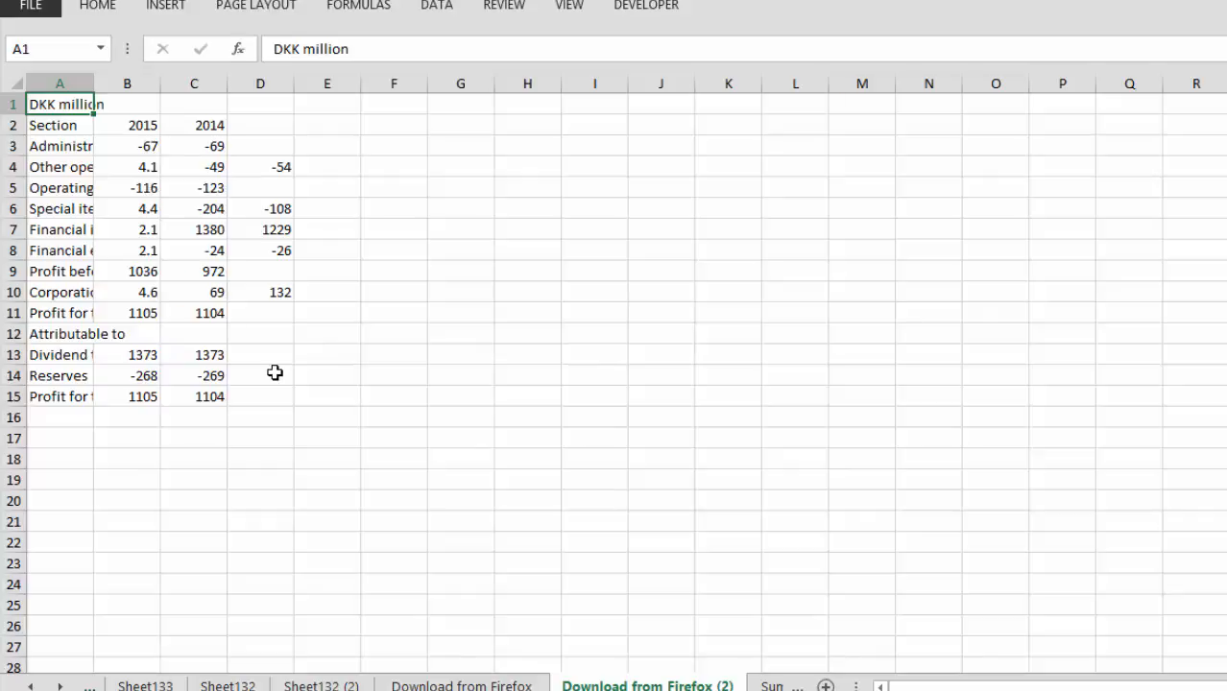
- Delete the re-formatted Download from Firefox (2) worksheet and go to the Summary 2004 worksheet
key("alt+o")
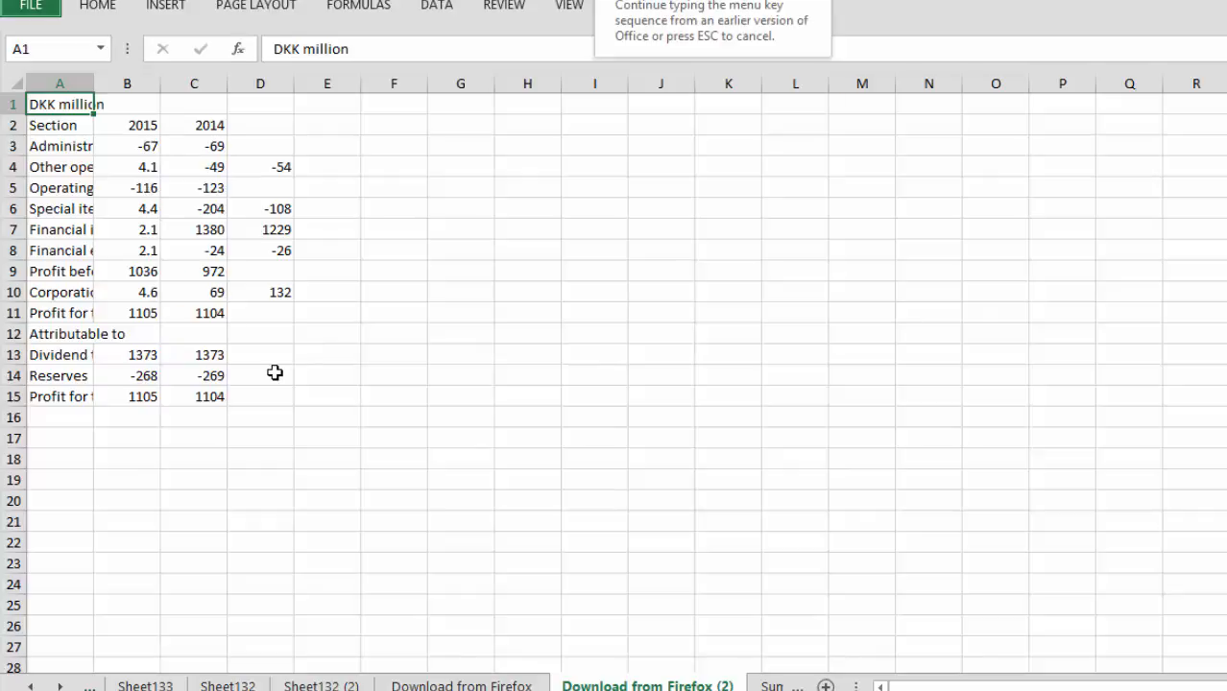
key("l")
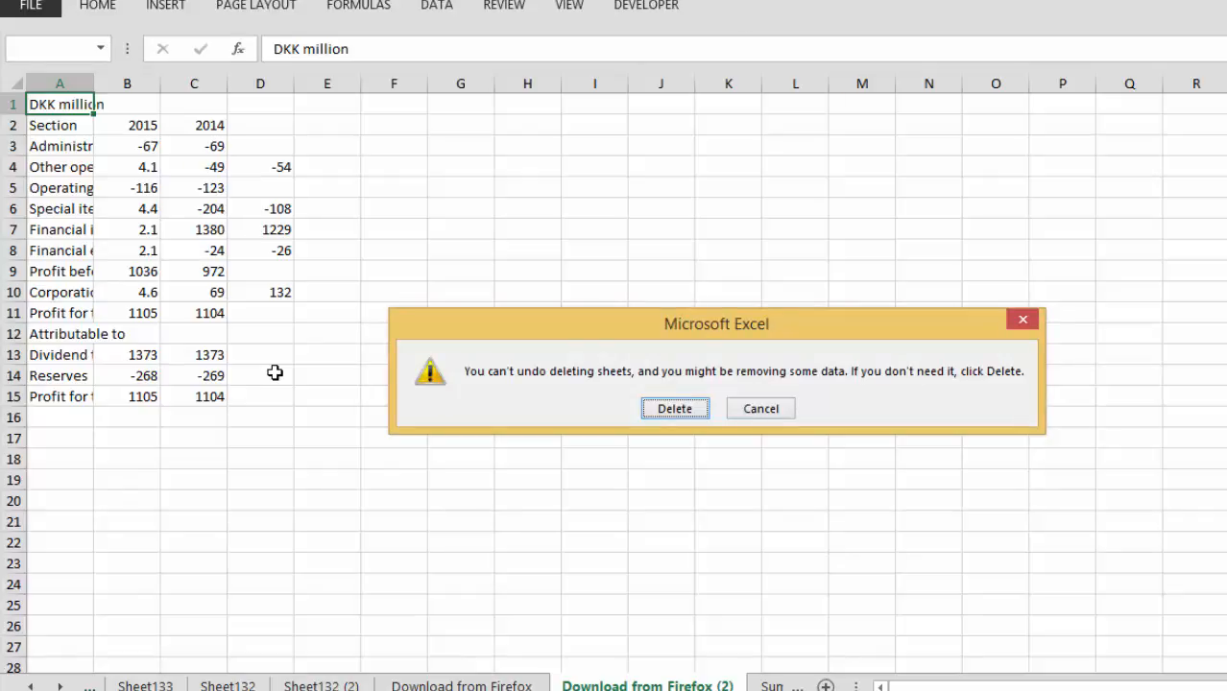
key("Return")
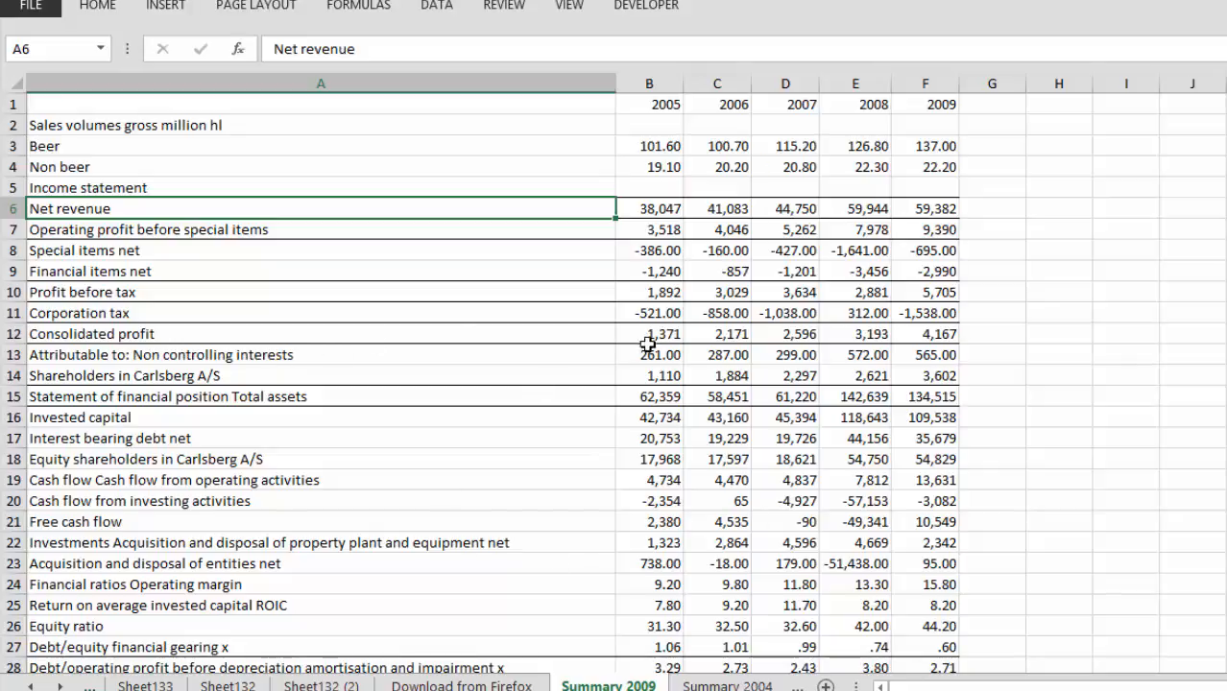
key("ctrl+Page_Down")
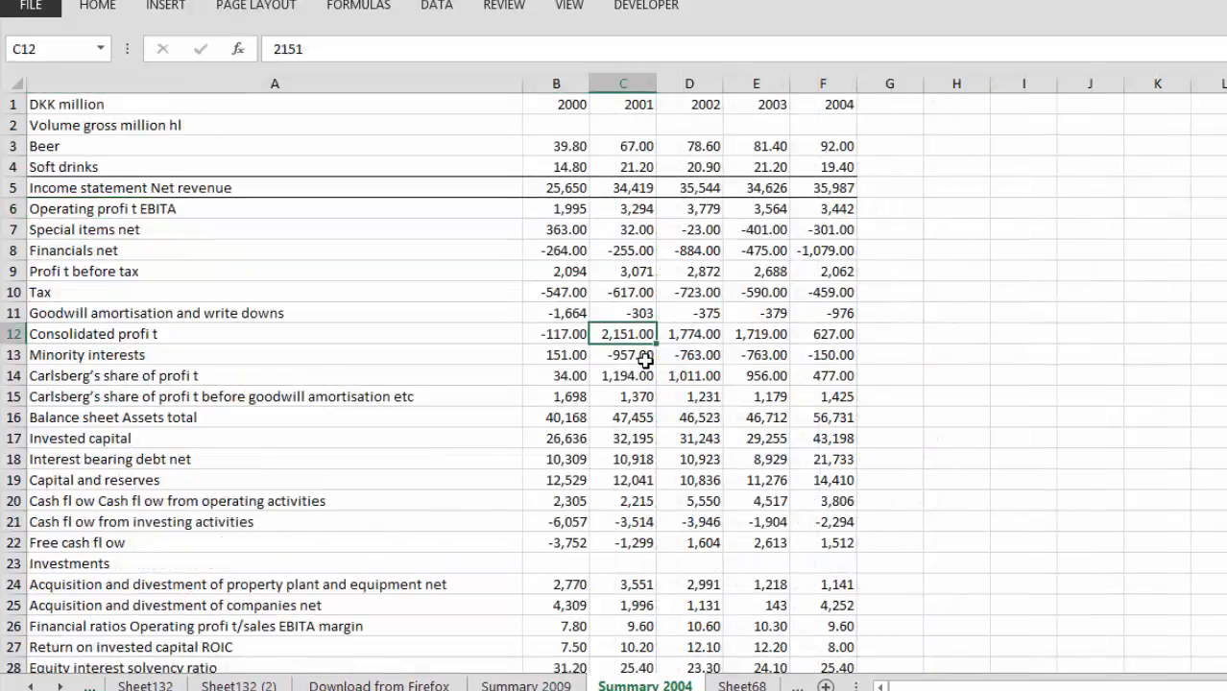
- Go to Sheet35, the unformatted DKK million data for 2000 to 2004, and return to its first cell
key("ctrl+Page_Down")
key("ctrl+Page_Down")
key("ctrl+Page_Down")
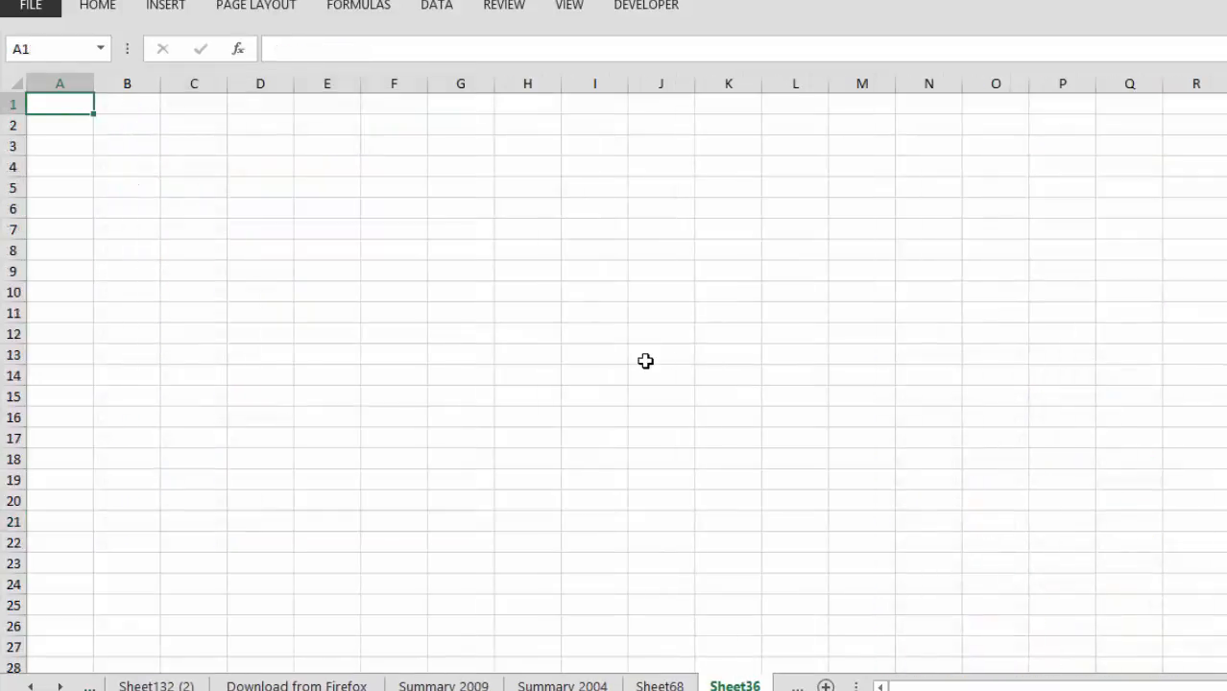
key("ctrl+Page_Down")
key("ctrl+Page_Up")
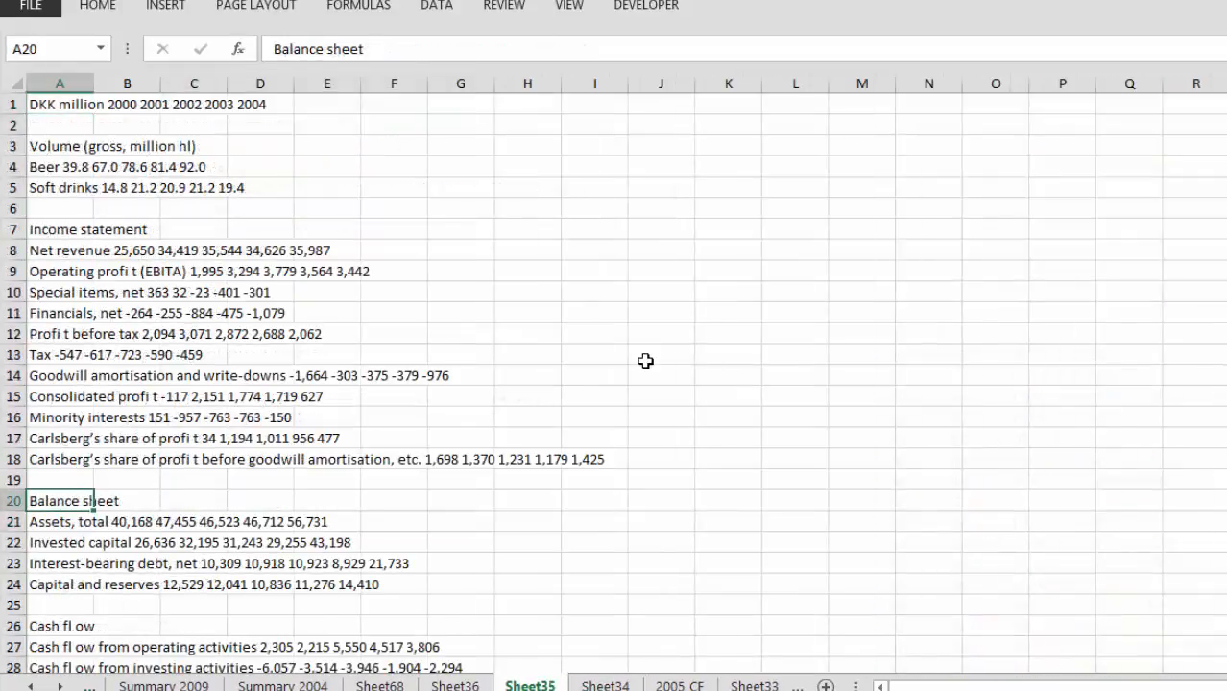
key("Up")
key("Up")
key("Up")
key("Up")
key("Up")
key("Up")
key("Up")
key("Up")
key("Up")
key("Up")
key("Up")
key("Up")
key("Up")
key("Up")
key("Up")
key("Up")
key("Up")
key("Up")
key("Up")
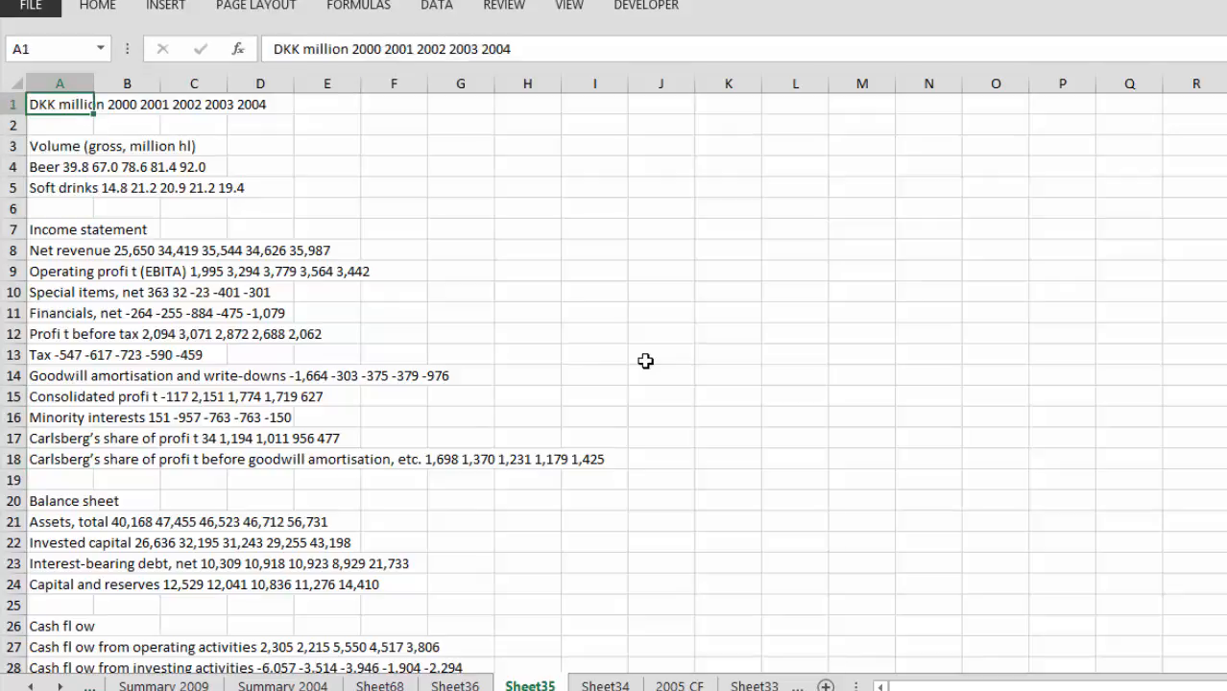
- Examine in Sheet35 how titles, yearly values and blank rows are laid out within column A
key("Down")
key("Down")
key("Down")
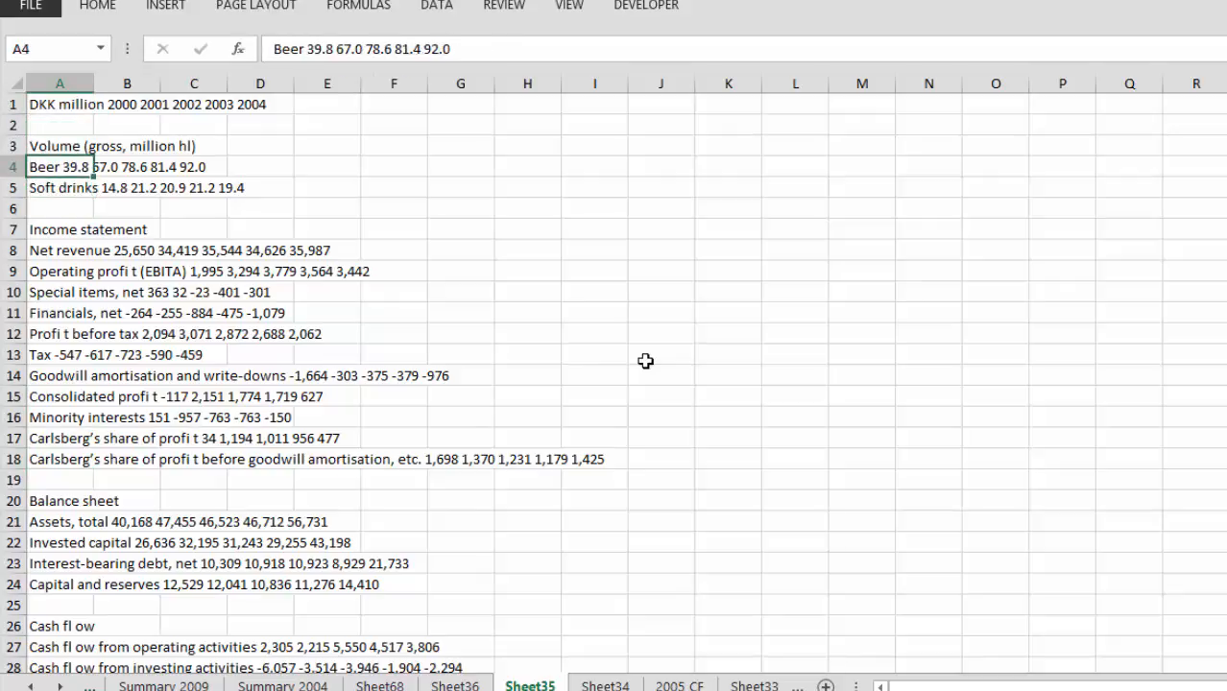
key("Down")
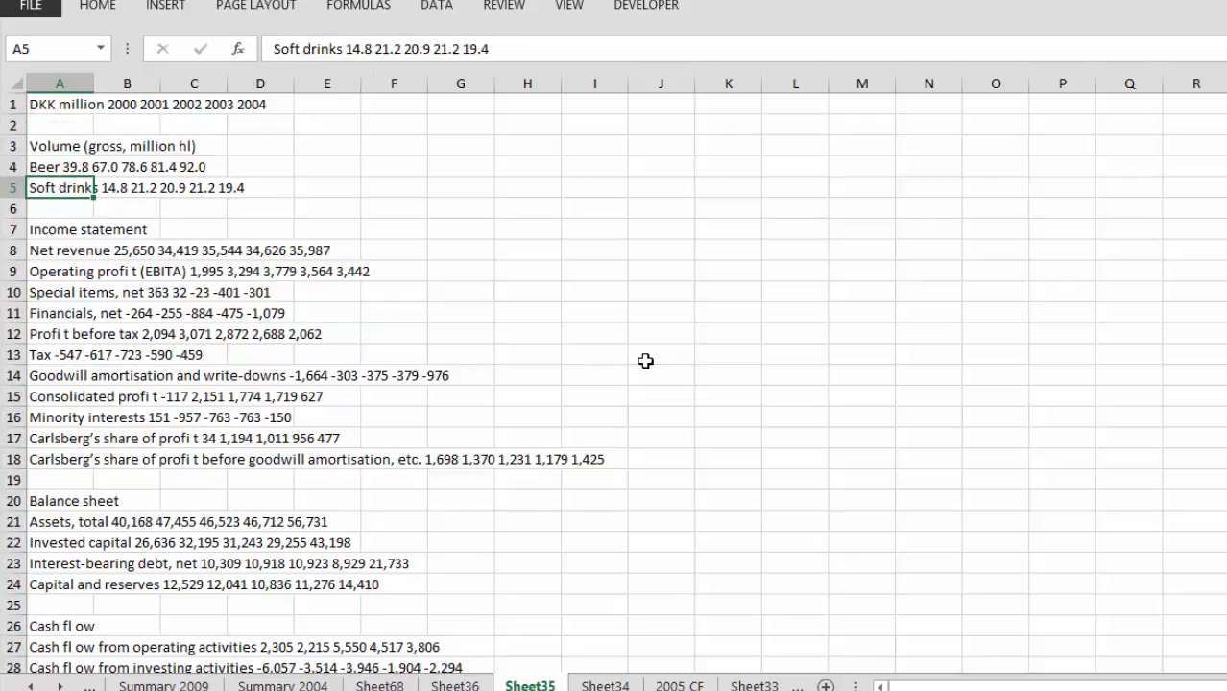
key("Down")
key("Down")
key("Down")
key("Down")
key("Down")
key("Down")
key("Down")
key("Down")
key("Down")
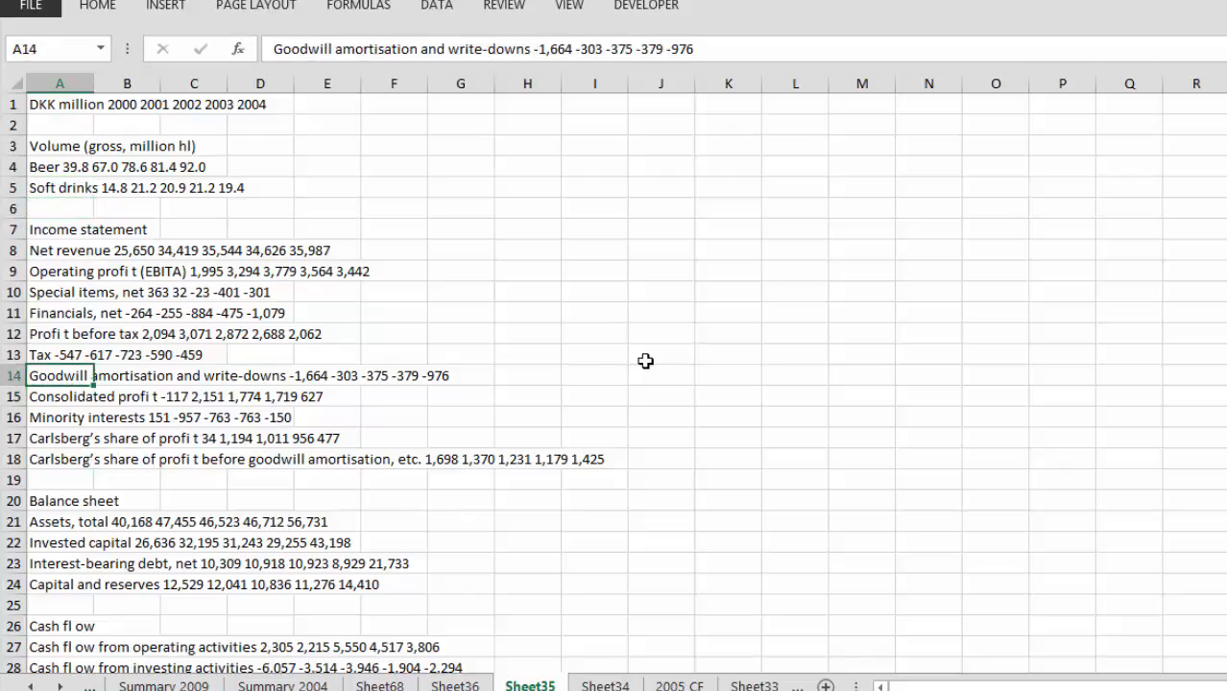
key("Up")
key("Up")
key("Up")
key("Up")
key("Up")
key("Up")
key("ctrl+Home")
key("Right")
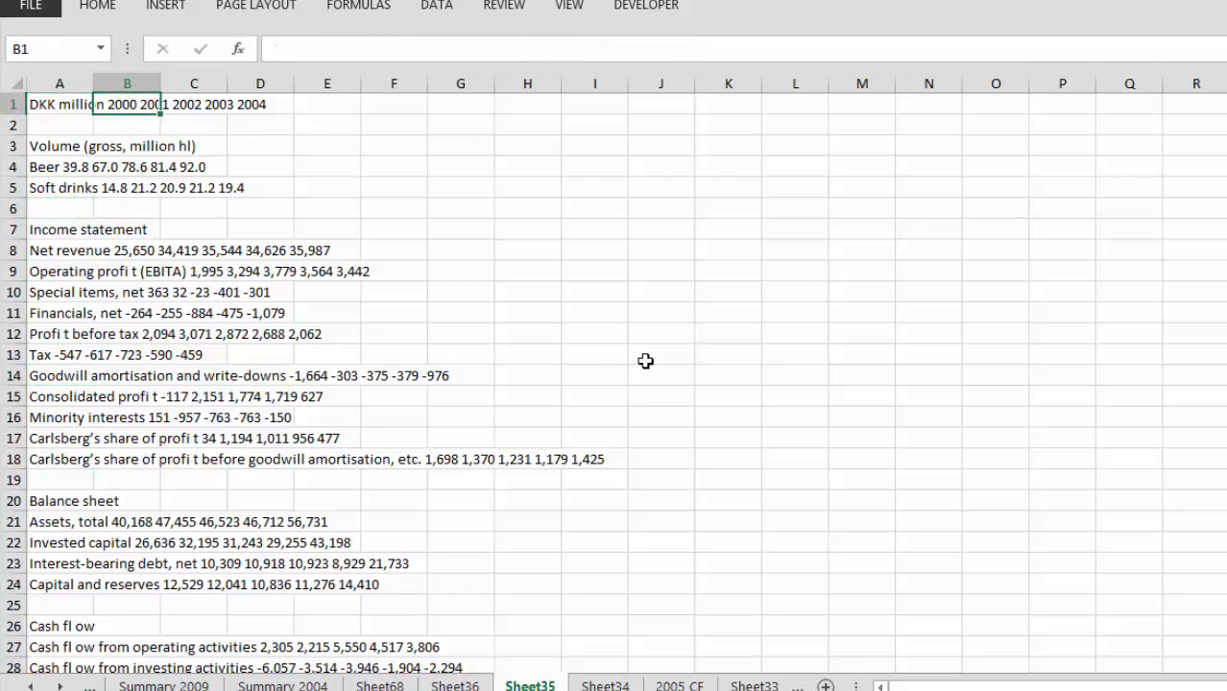
key("Left")
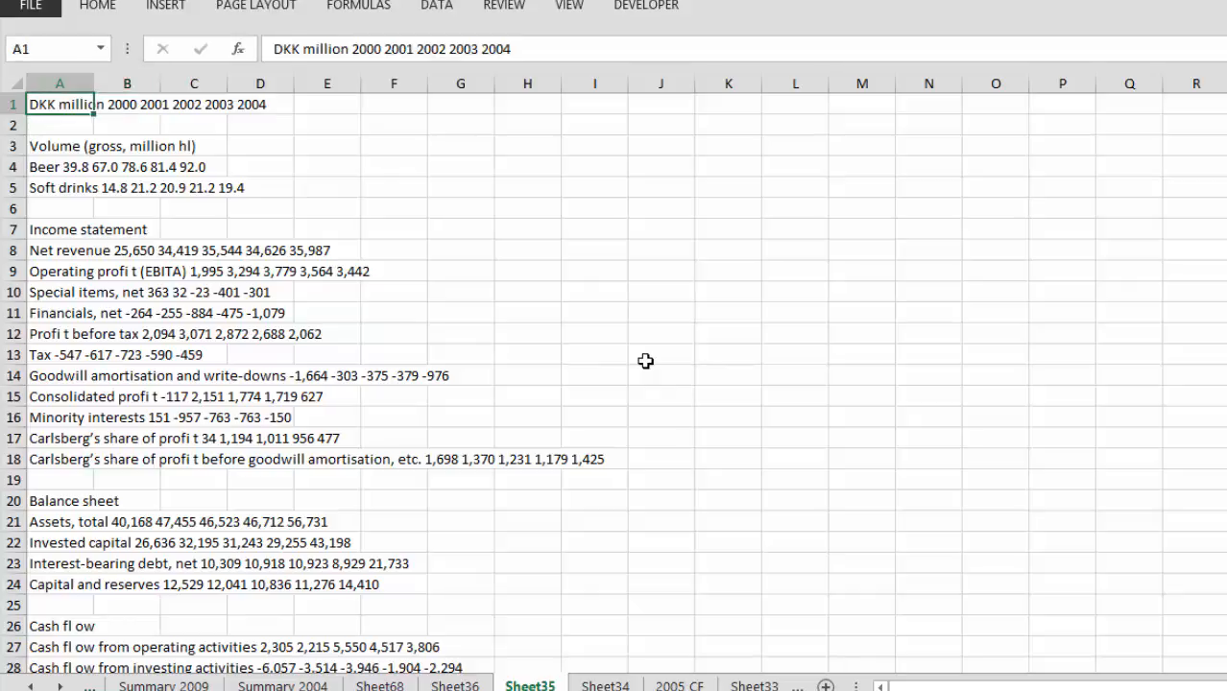
- Exit the re-formatting form without running it and compare the raw Sheet132 with the re-formatted Sheet132 (2)
key("ctrl+shift+a")
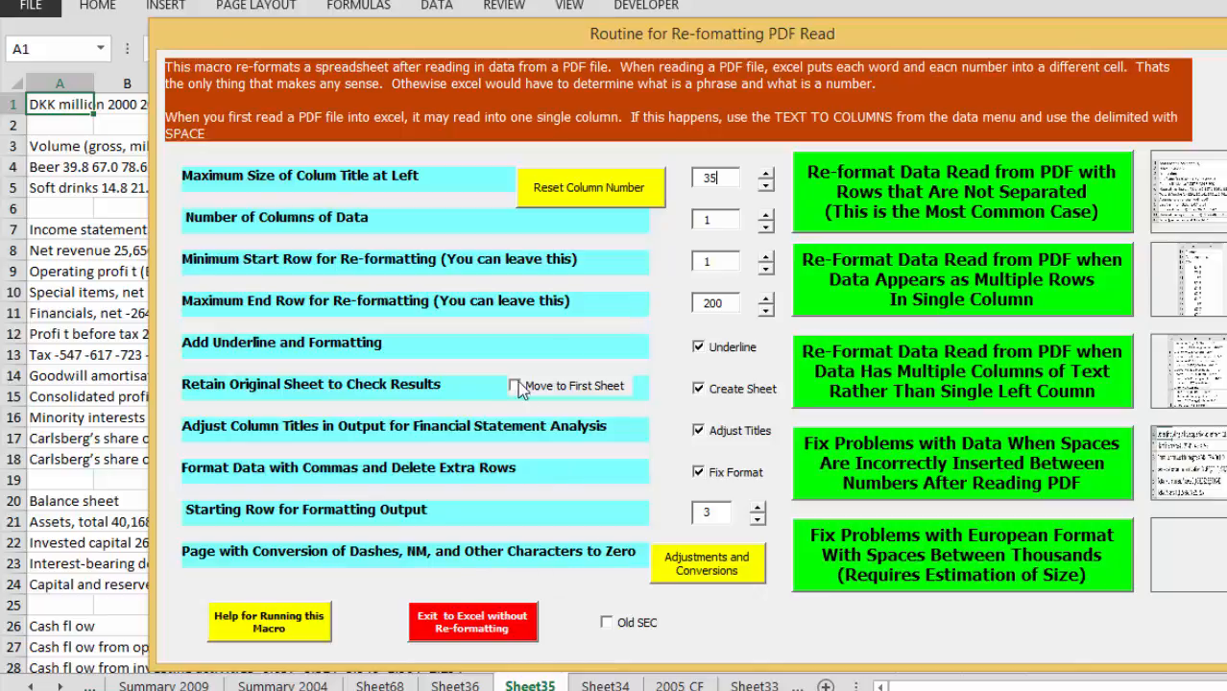
left_click(473, 625)
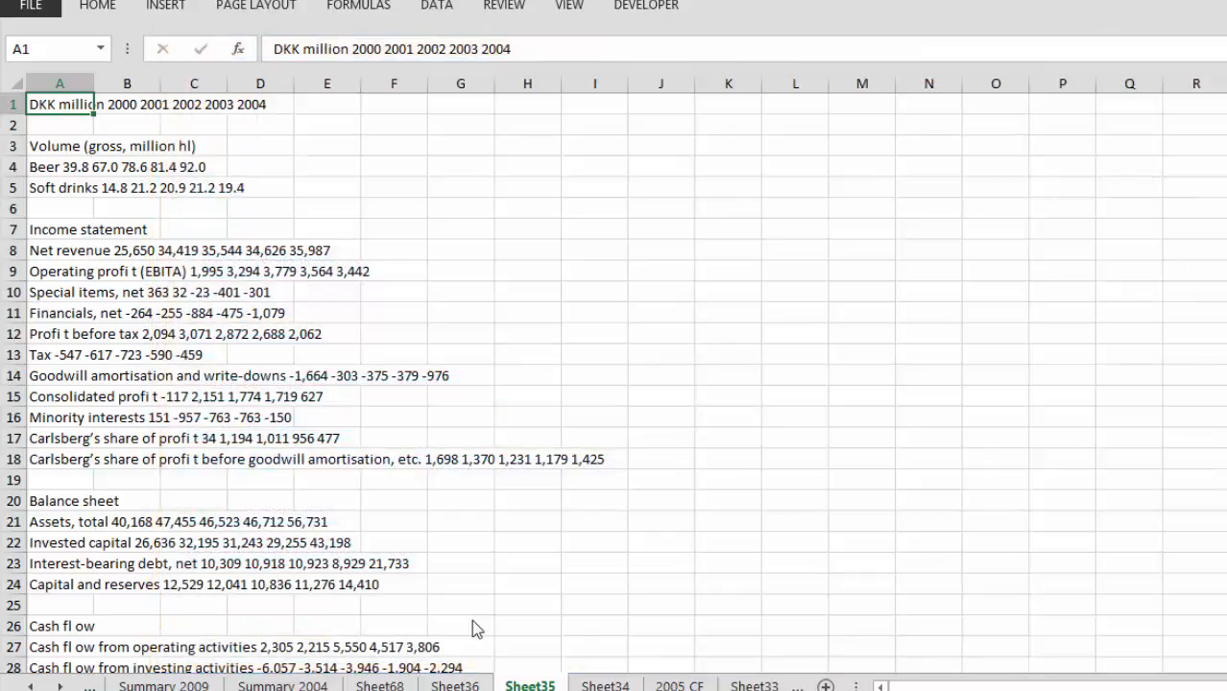
key("ctrl+Page_Up")
key("ctrl+Page_Up")
key("ctrl+Page_Up")
key("ctrl+Page_Up")
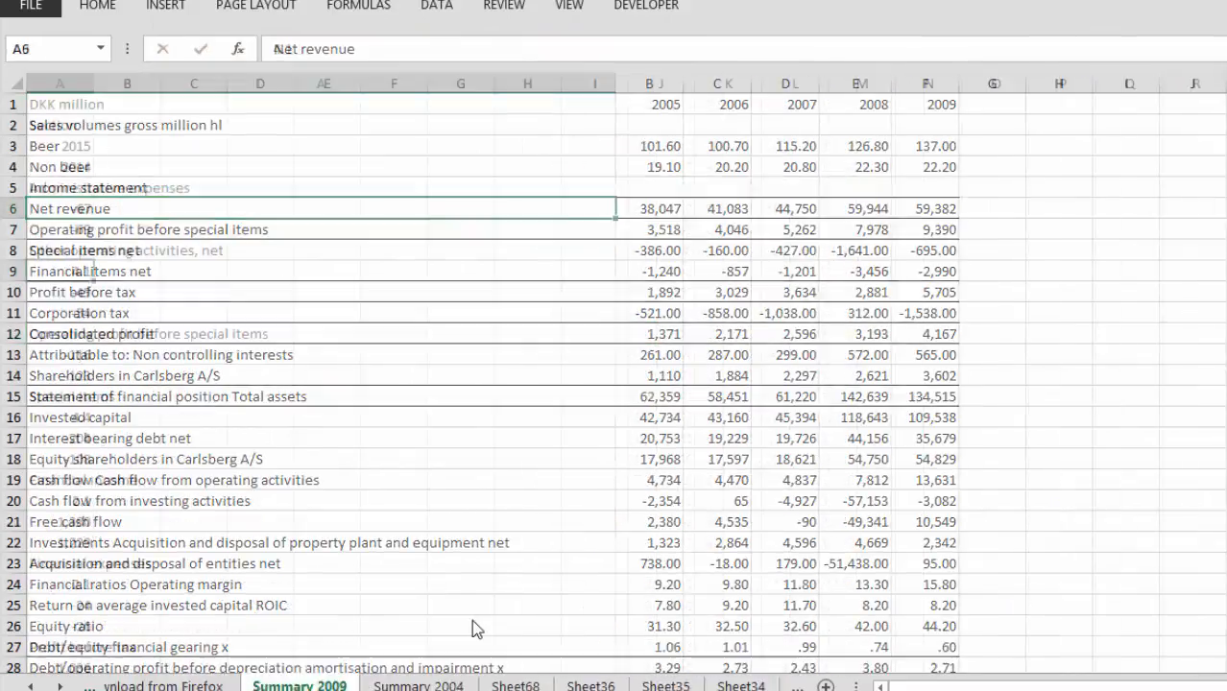
key("ctrl+Page_Up")
key("ctrl+Page_Up")
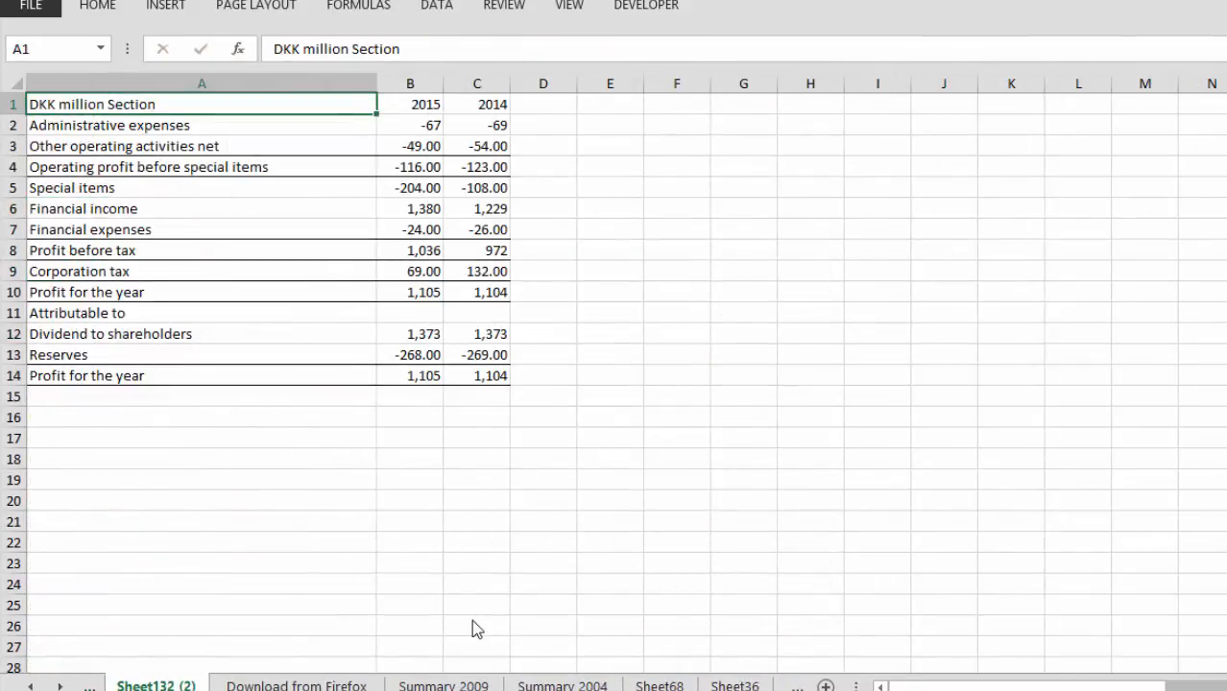
key("ctrl+Page_Up")
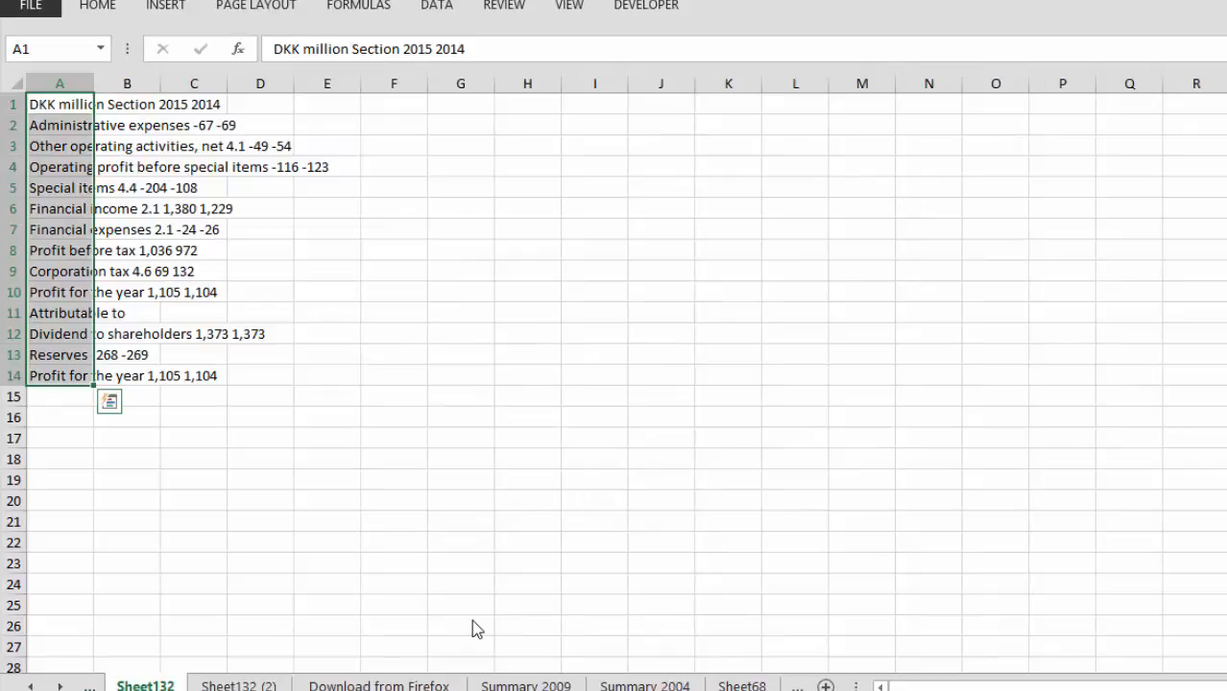
key("ctrl+q")
key("Escape")
key("ctrl+Page_Down")
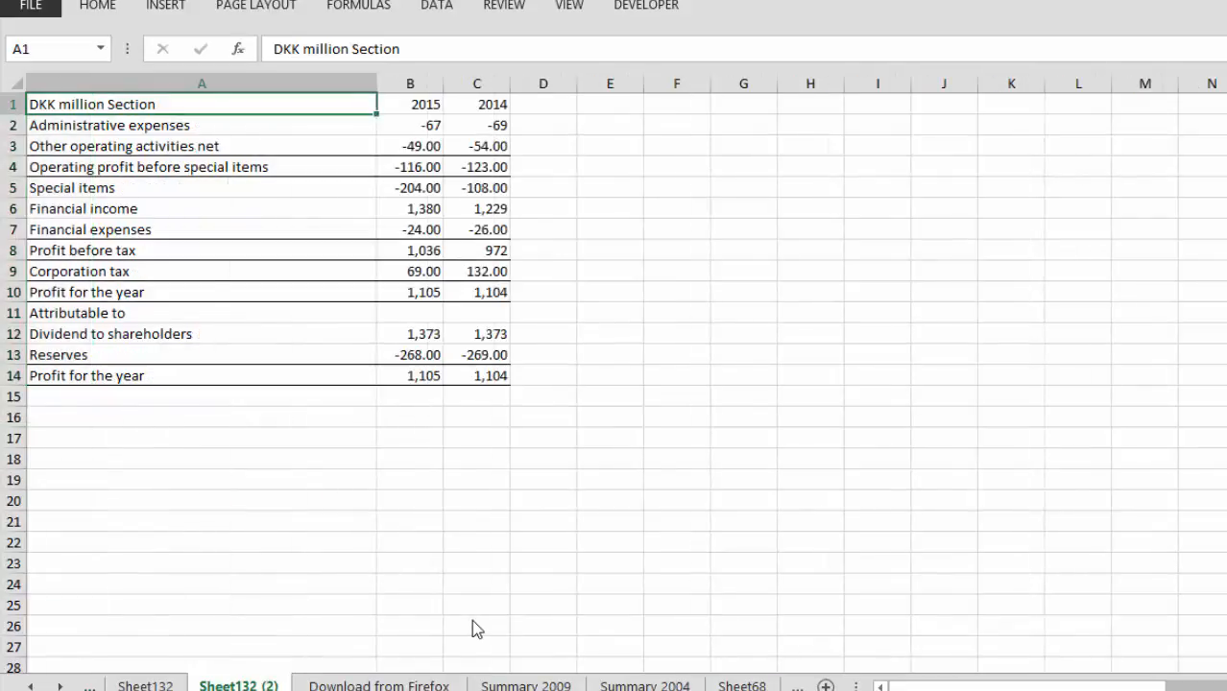
key("ctrl+Page_Up")
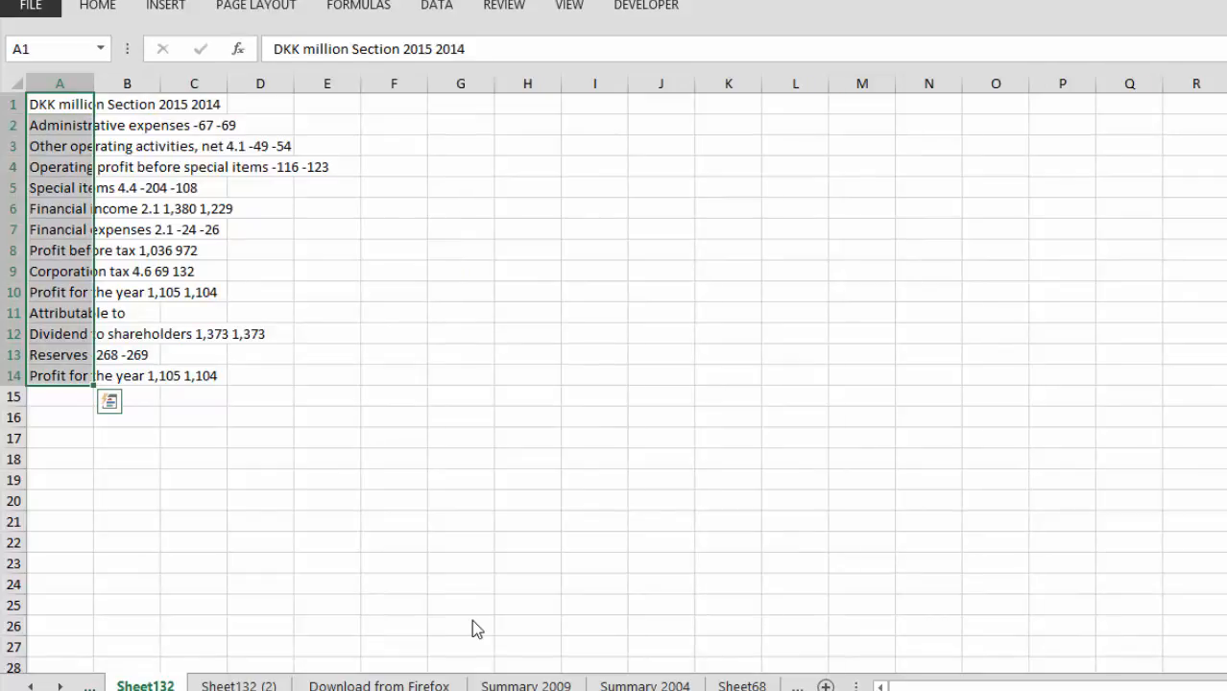
key("Escape")
key("ctrl+Page_Down")
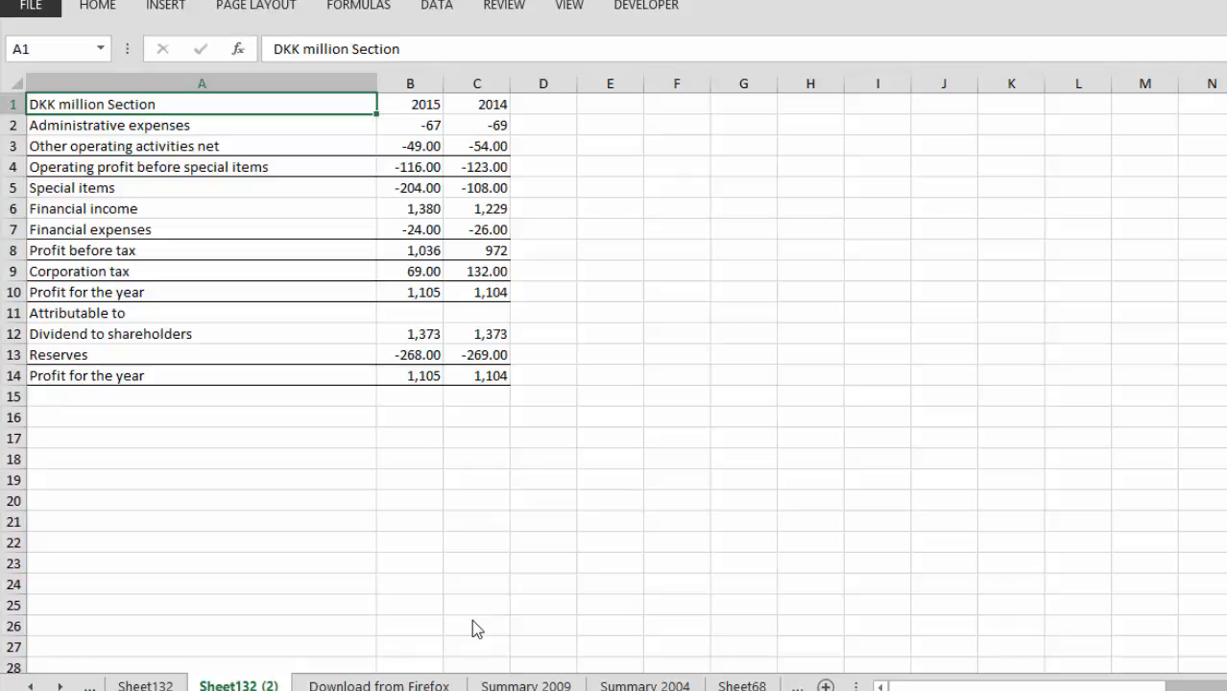
key("ctrl+Page_Up")
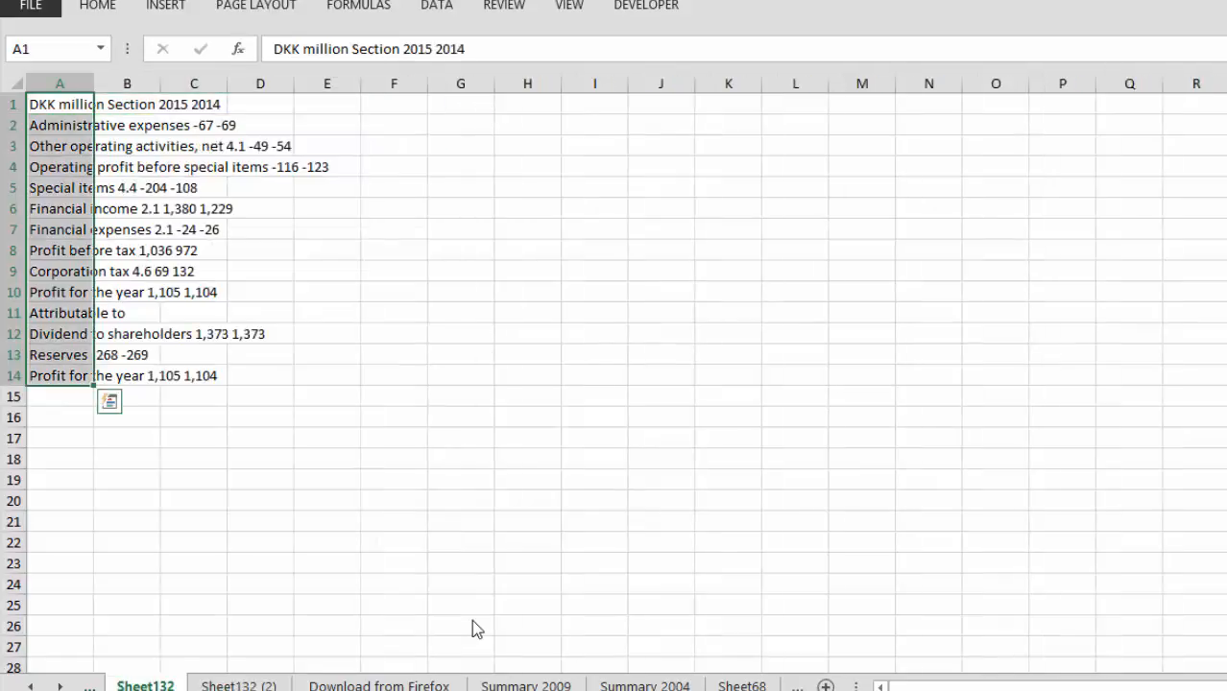
- Re-format Sheet132 as rows not separated, with the number of data columns set to 2
key("ctrl+shift+a")
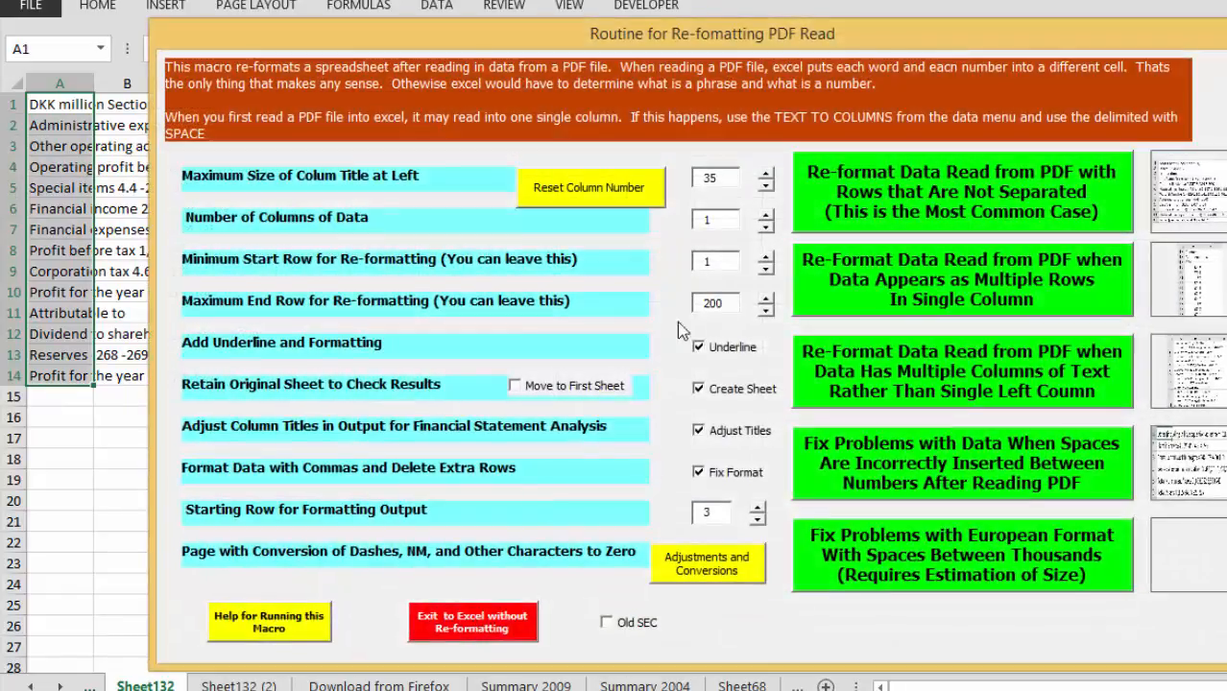
left_click(868, 197)
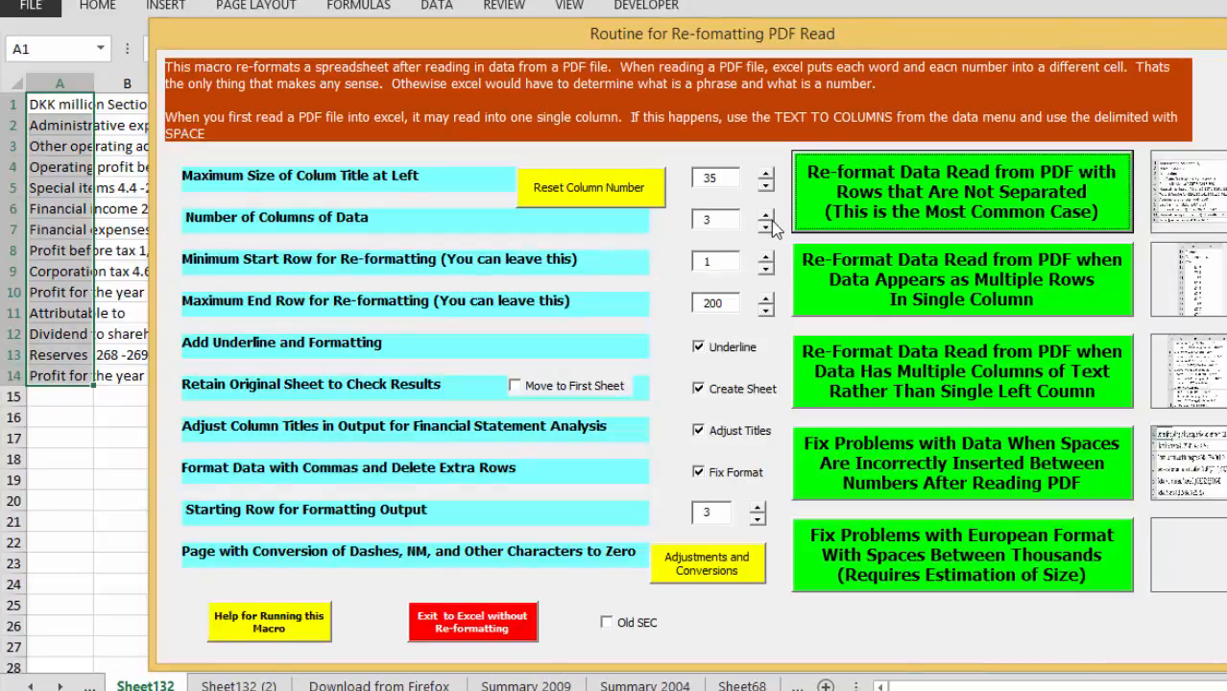
left_click(767, 227)
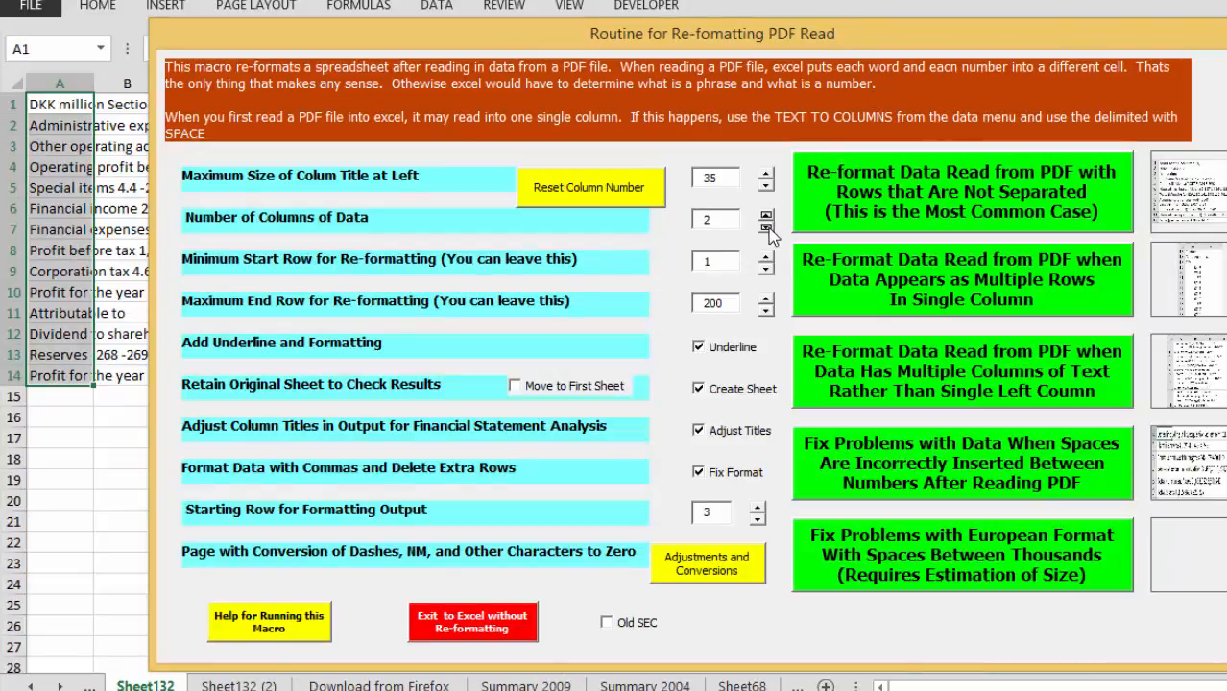
left_click(857, 196)
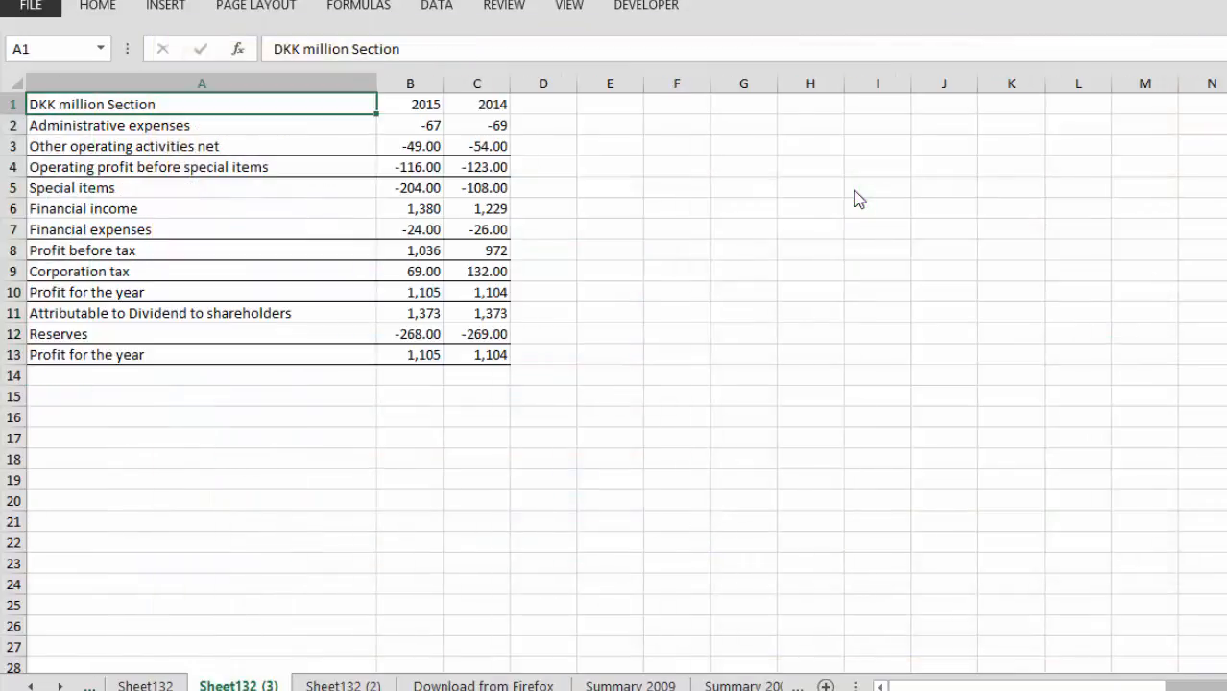
- Delete the re-formatted Sheet132 (3) worksheet
key("alt+e")
key("l")
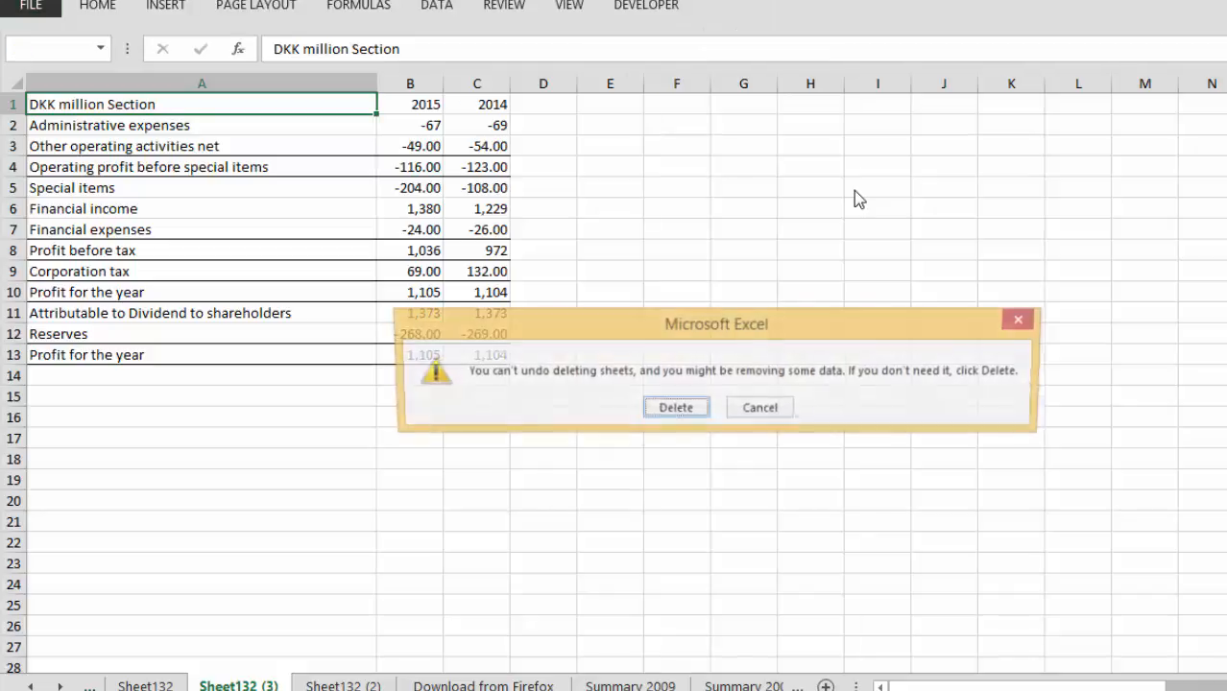
key("Return")
- Reset the column number and re-format Sheet35 as data with rows that are not separated
key("ctrl+Page_Down")
key("ctrl+Page_Down")
key("ctrl+Page_Down")
key("ctrl+Page_Down")
key("ctrl+Page_Down")
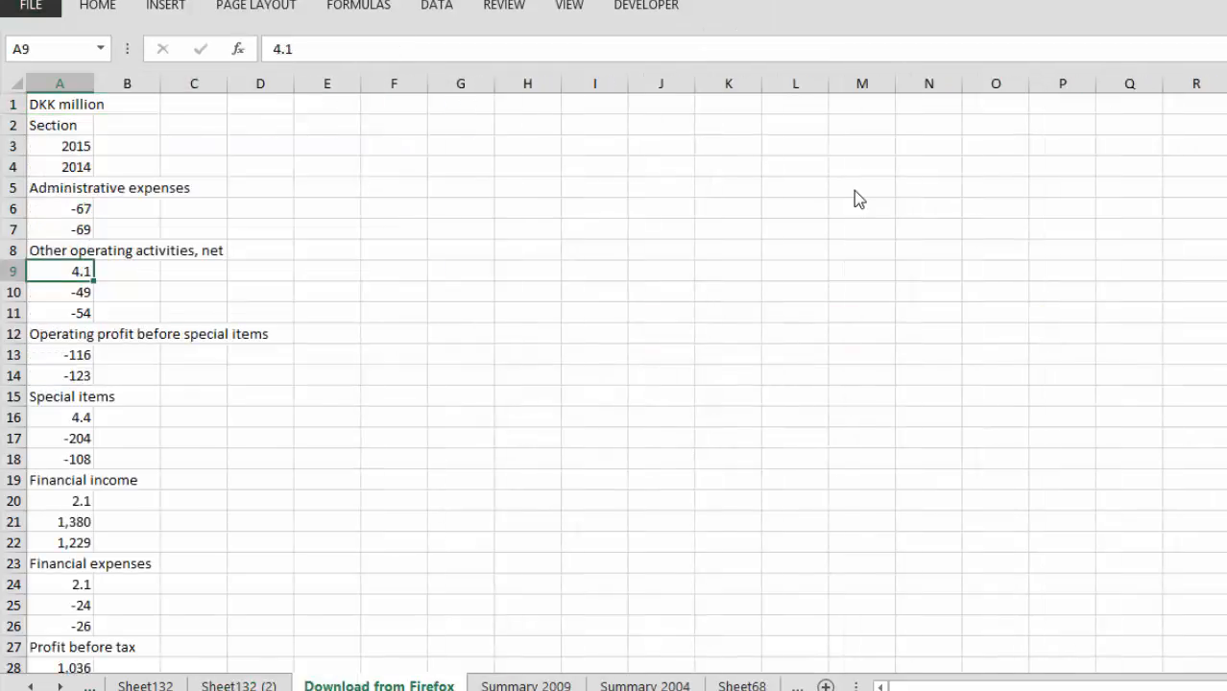
key("ctrl+Page_Down")
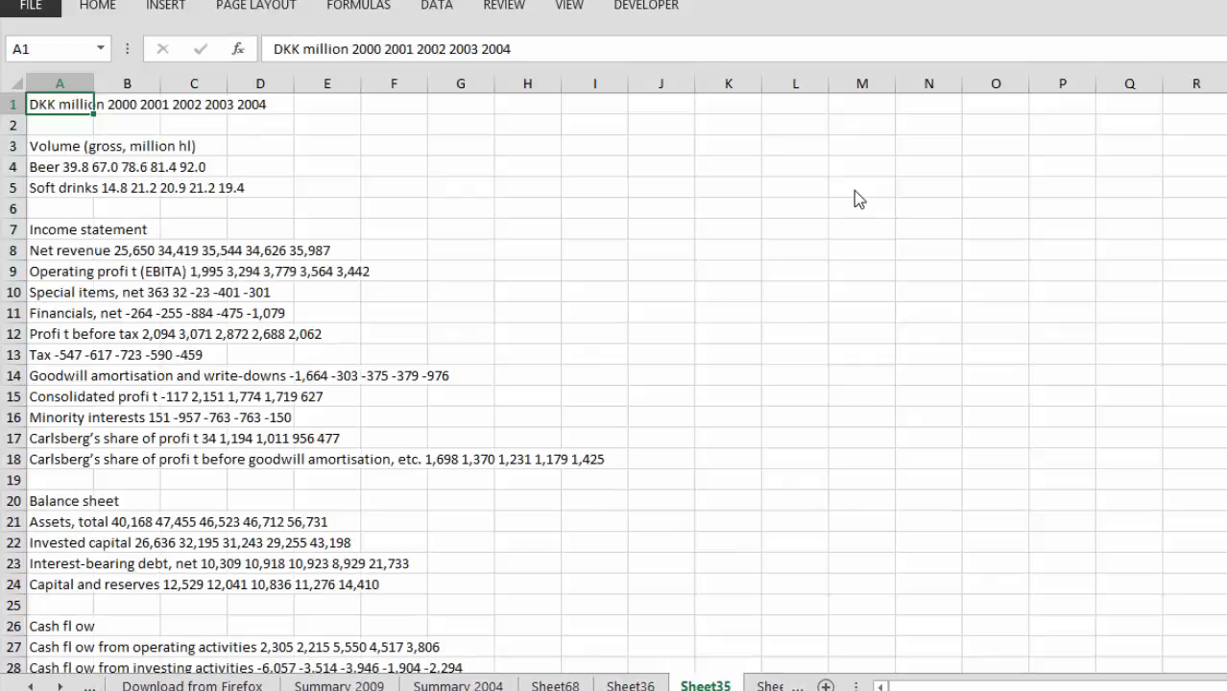
key("ctrl+shift+a")
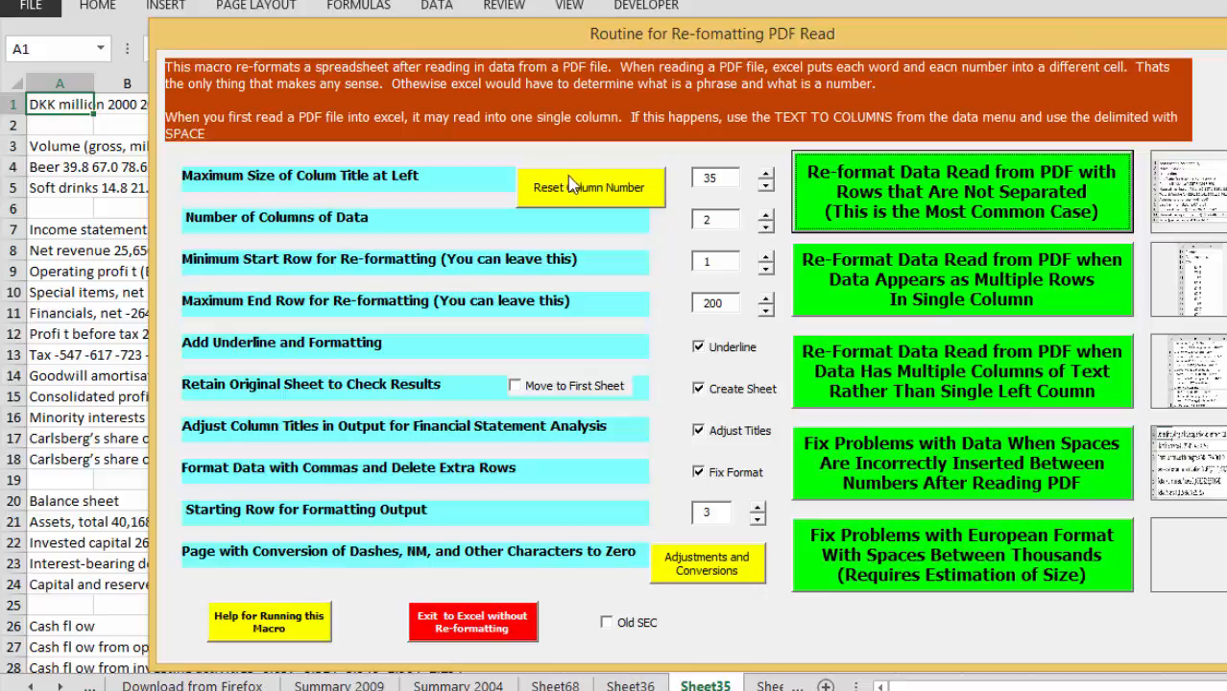
left_click(590, 188)
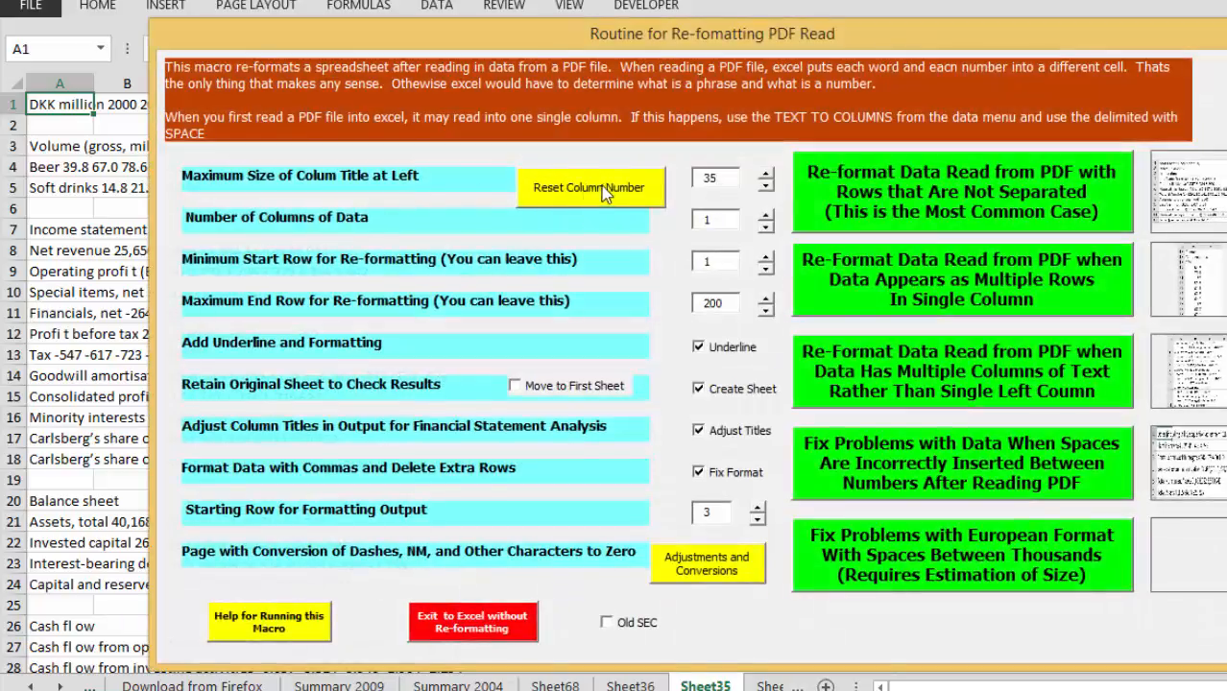
left_click(852, 194)
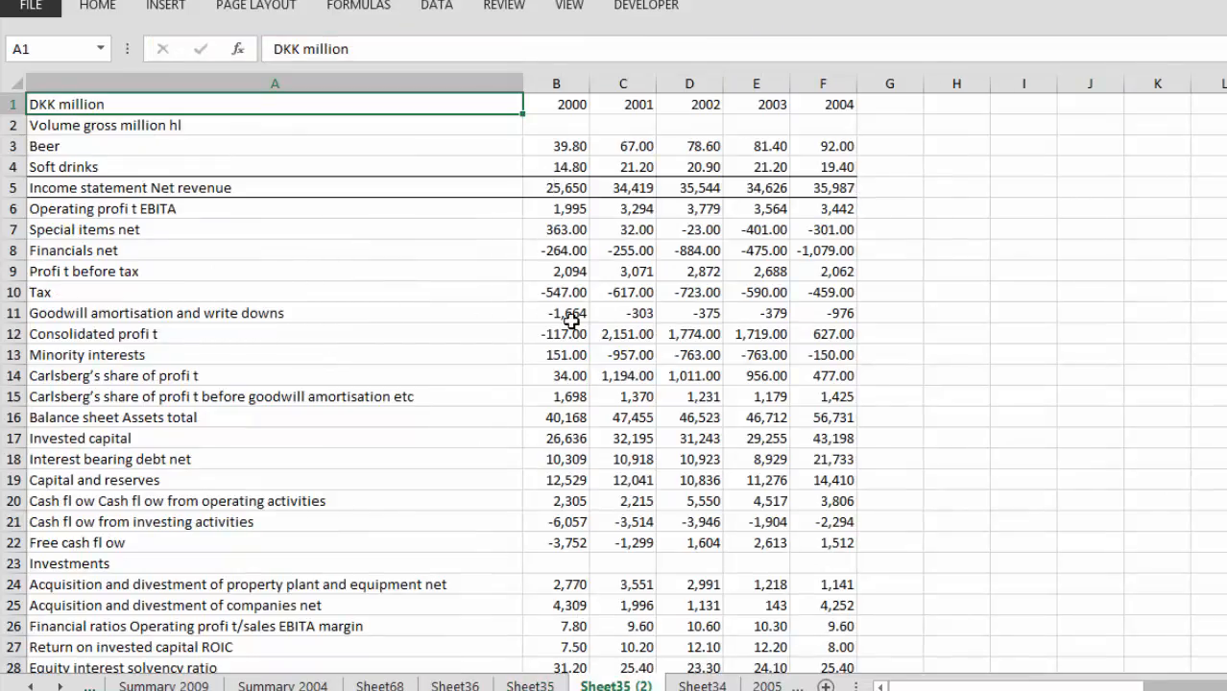
- Check the re-formatting form's settings from Sheet35 (2) and close it without running a routine
key("ctrl+shift+a")
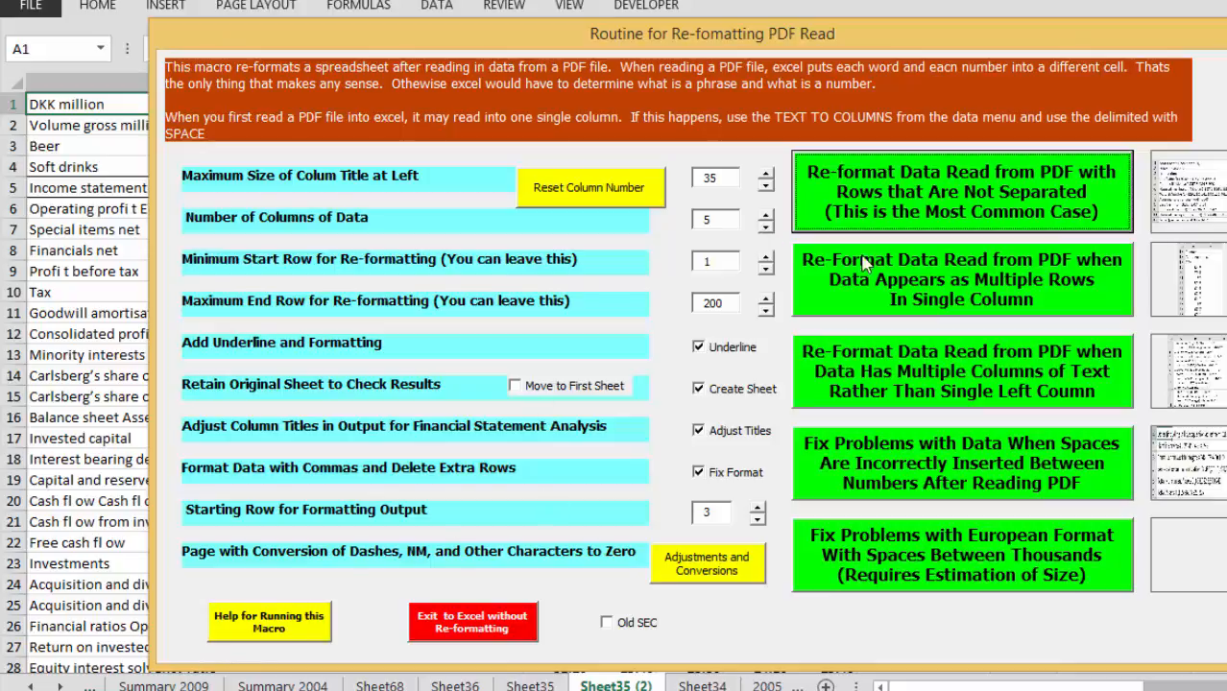
left_click(1226, 33)
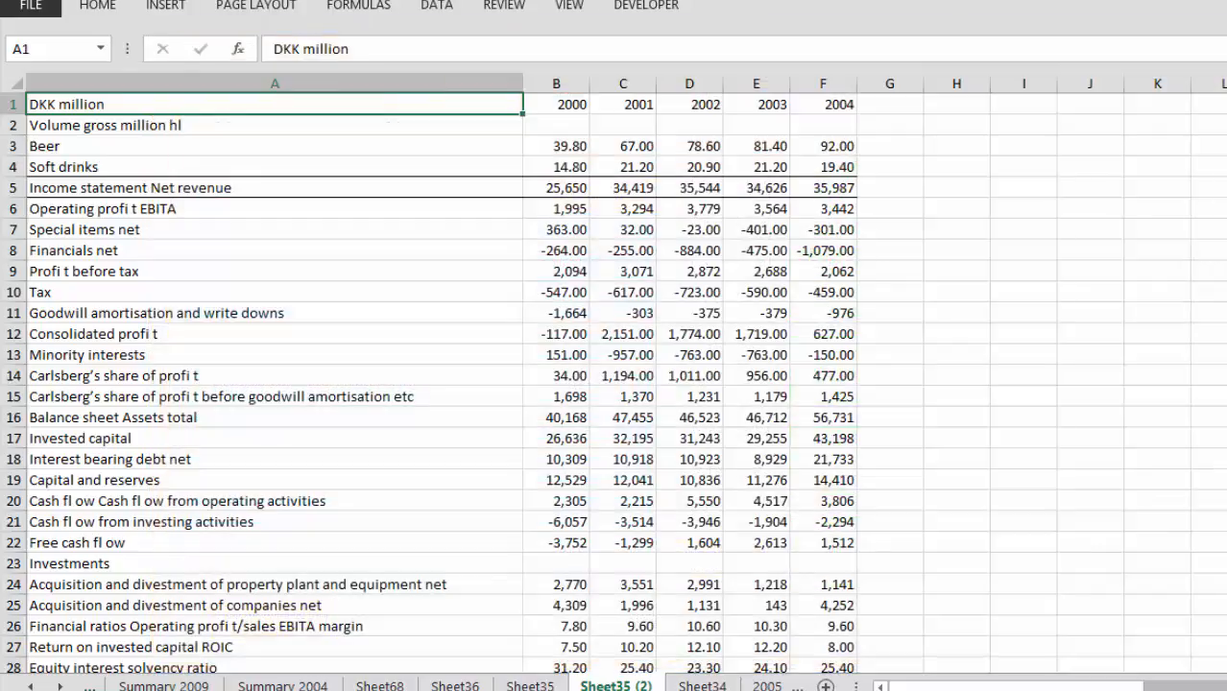
left_click(709, 241)
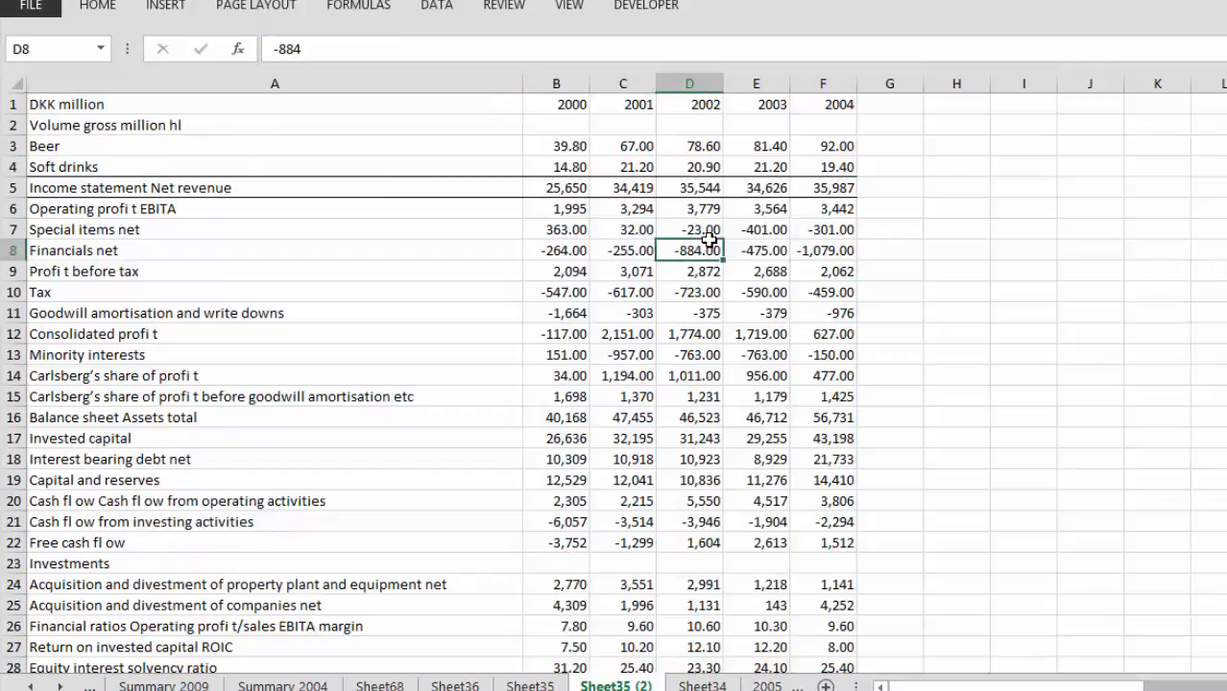
- Go back past Summary 2009 and review the Sheet132 source lines against the table in Sheet132 (2)
key("ctrl+Page_Up")
key("ctrl+Page_Up")
key("ctrl+Page_Up")
key("ctrl+Page_Up")
key("ctrl+Page_Up")
key("ctrl+Page_Up")
key("ctrl+Page_Up")
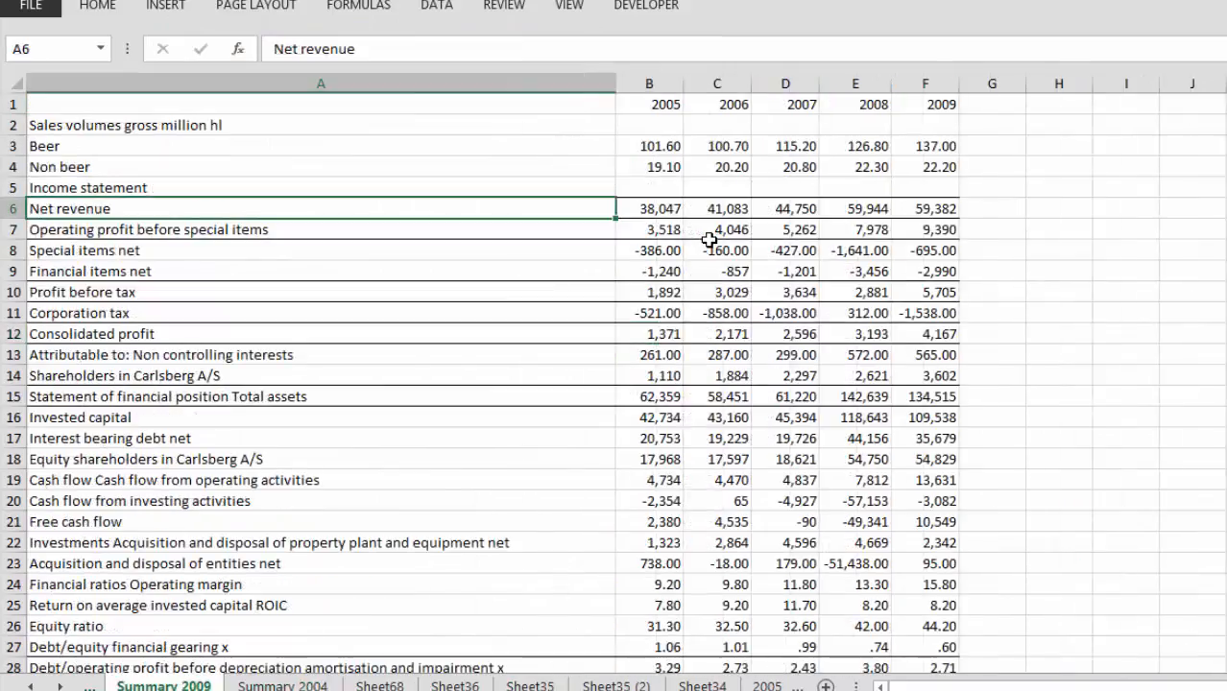
key("ctrl+Page_Up")
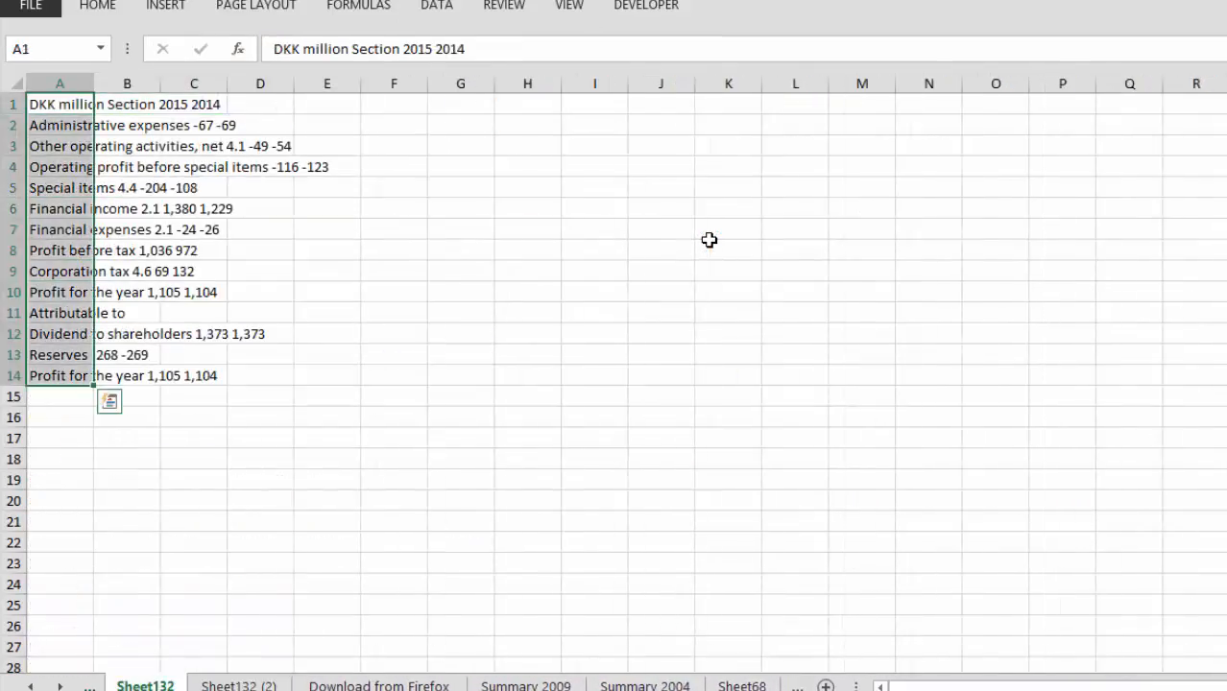
key("ctrl+Page_Down")
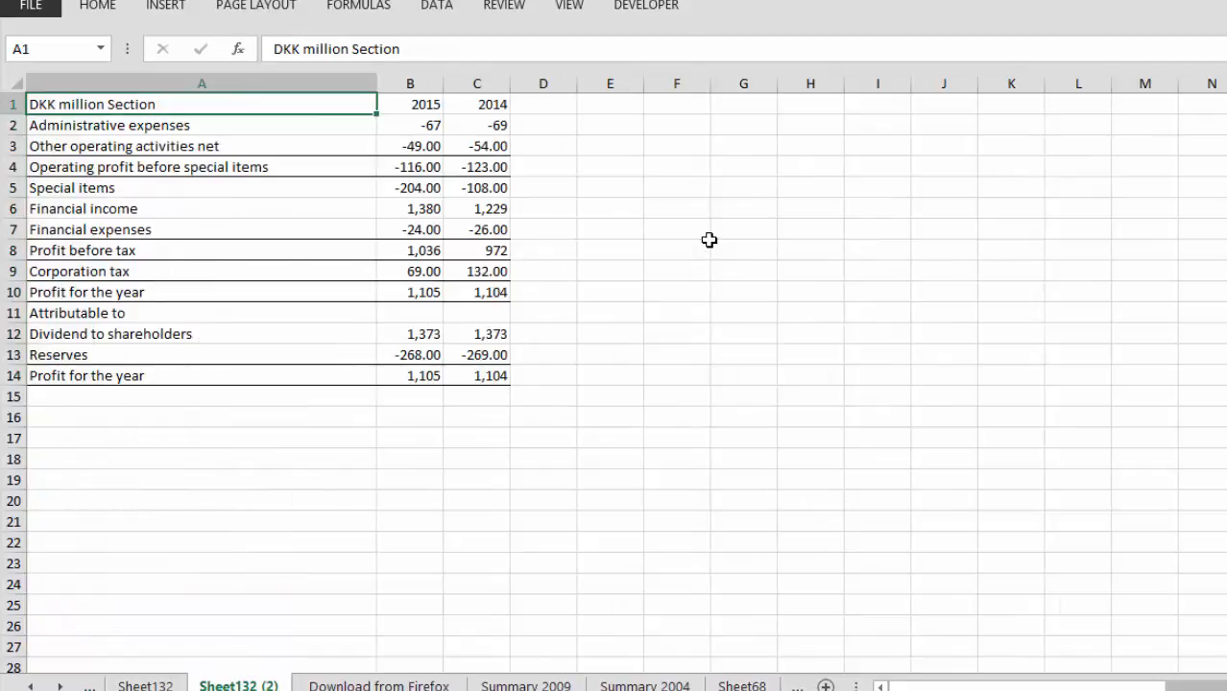
- Look through the unformatted statements on Sheet133, Sheet134 and Sheet135, then return to Sheet132
key("ctrl+Page_Up")
key("ctrl+Page_Up")
key("ctrl+Page_Up")
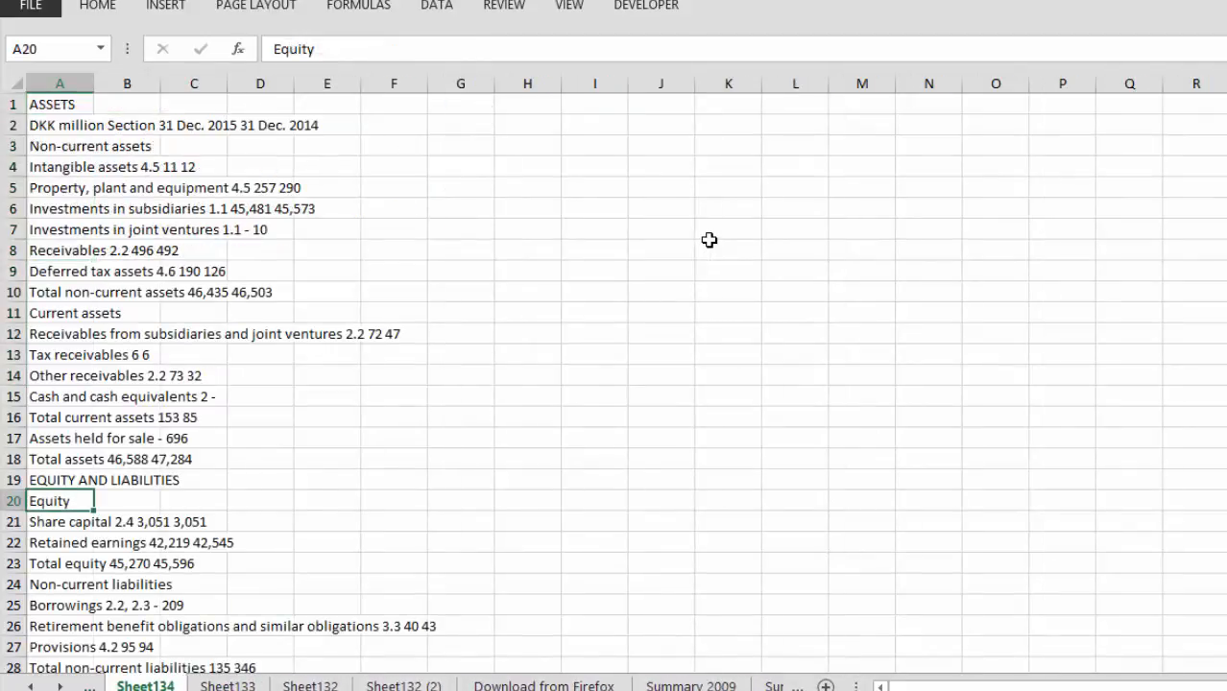
key("ctrl+Page_Up")
key("ctrl+Page_Up")
key("ctrl+Page_Down")
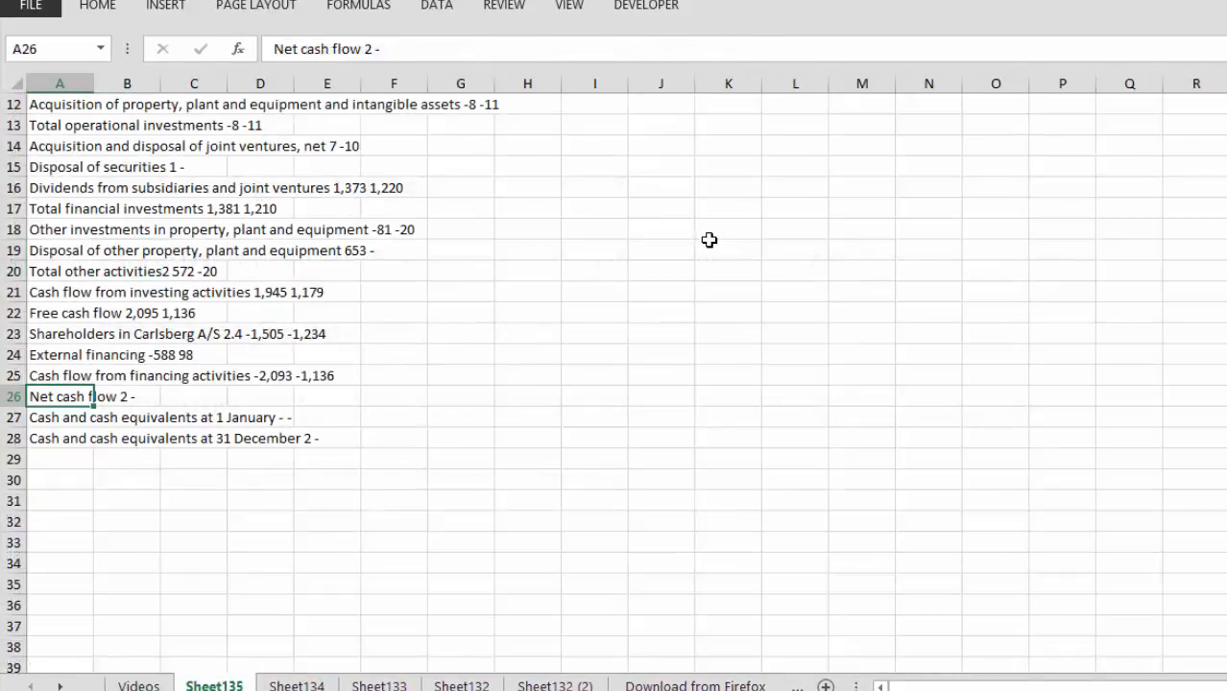
key("ctrl+Page_Up")
key("ctrl+Page_Down")
key("ctrl+Page_Down")
key("ctrl+Page_Down")
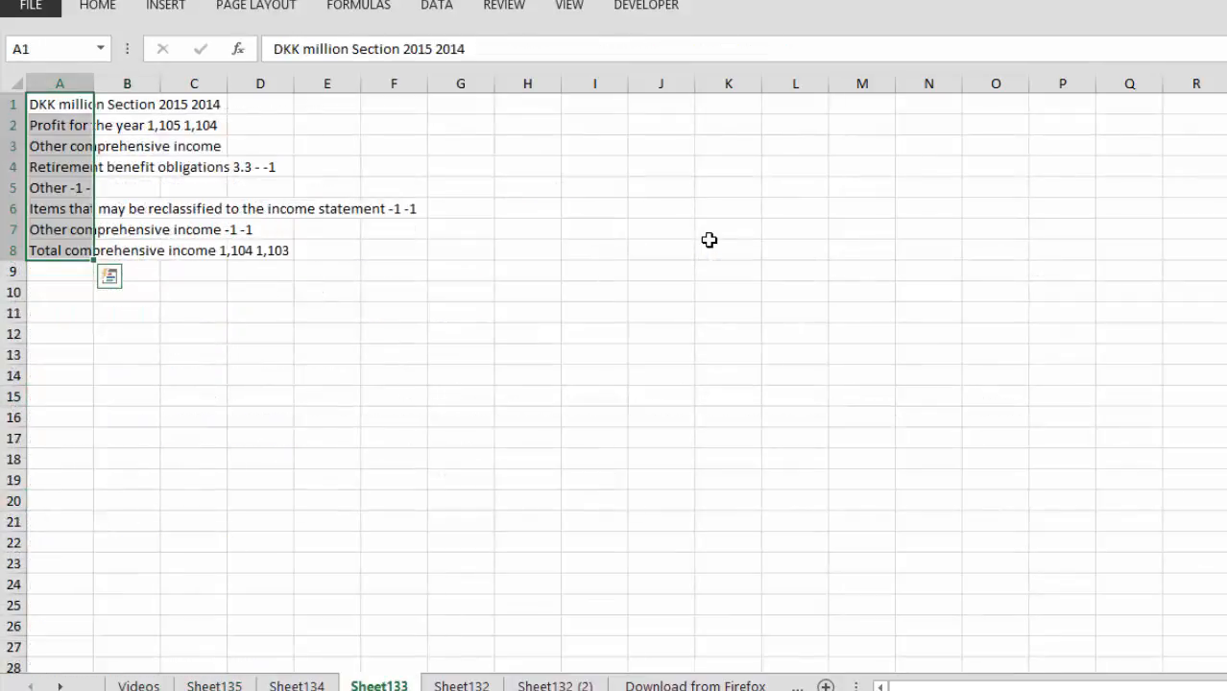
key("ctrl+Page_Down")
key("ctrl+Page_Down")
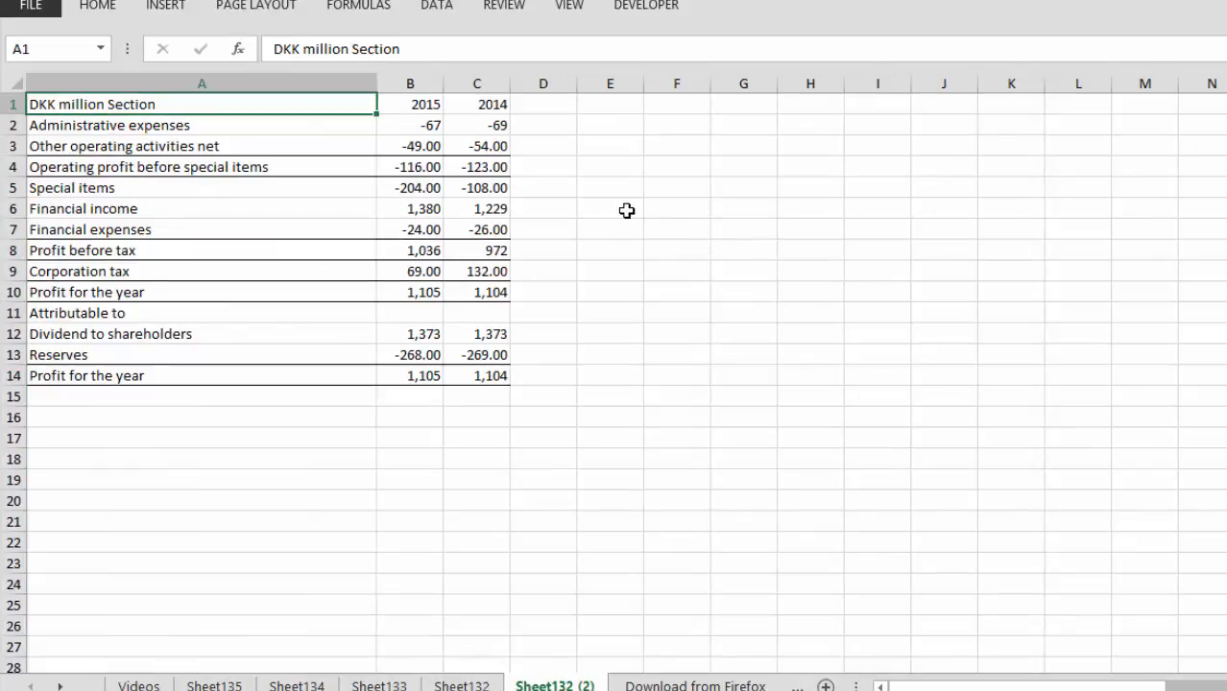
key("ctrl+Page_Down")
key("ctrl+Page_Up")
key("ctrl+Page_Up")
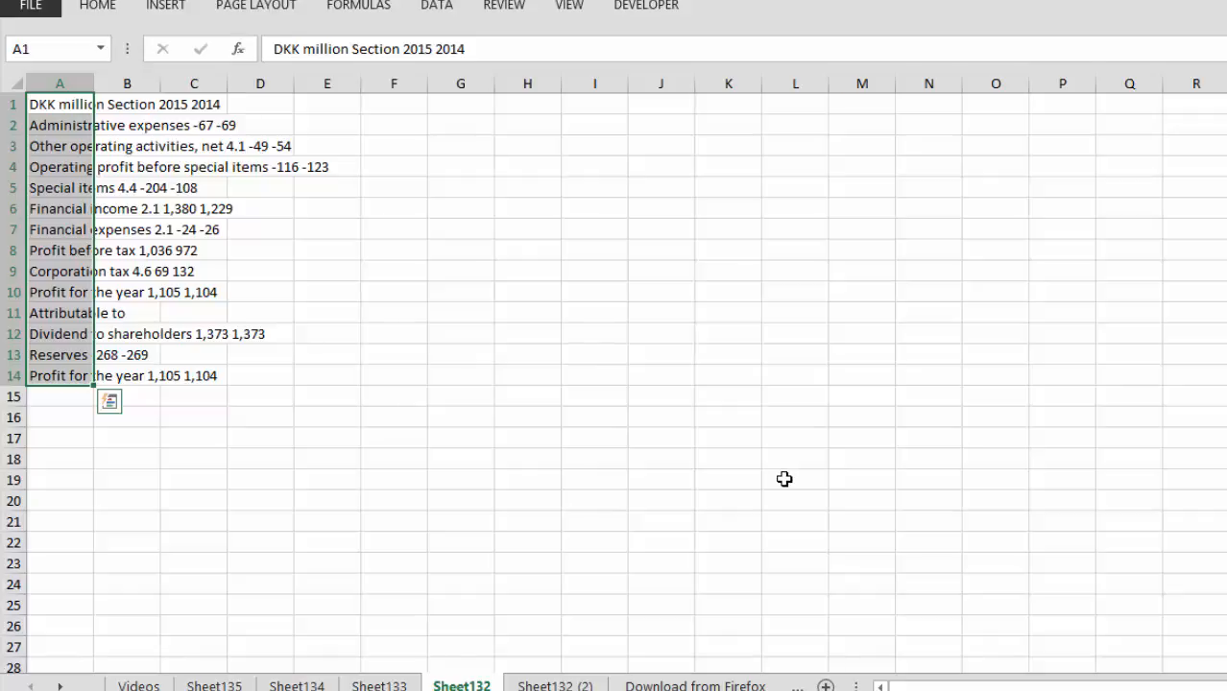
key("alt+Tab")
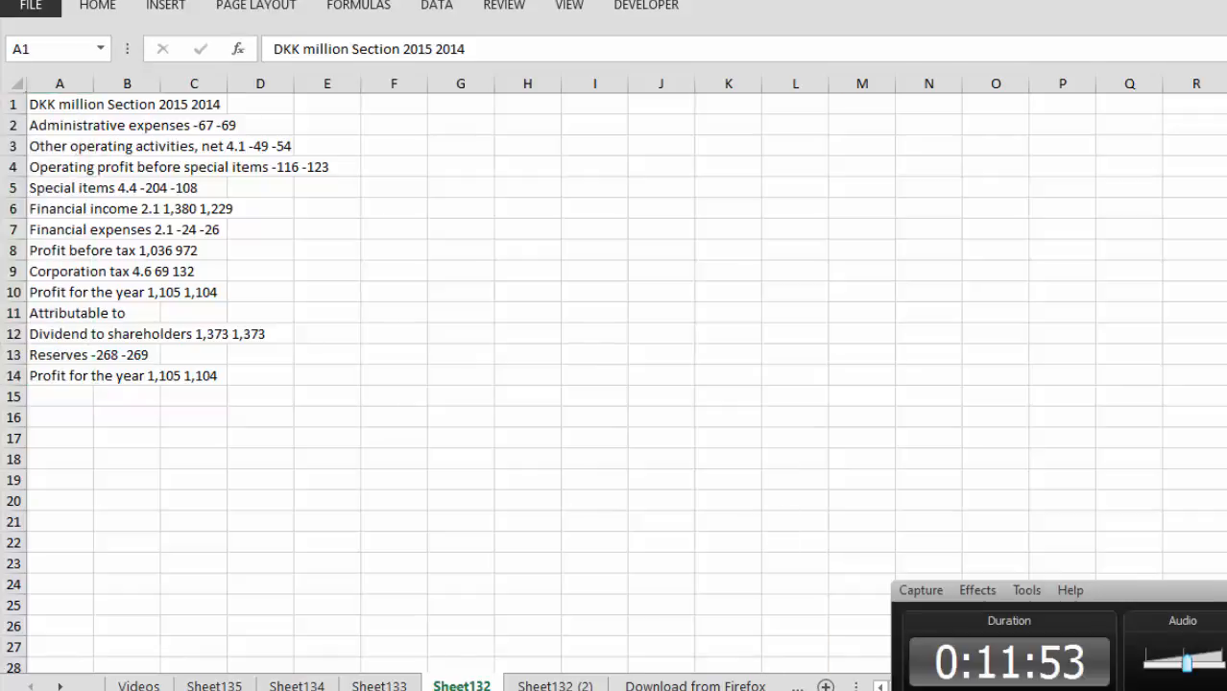